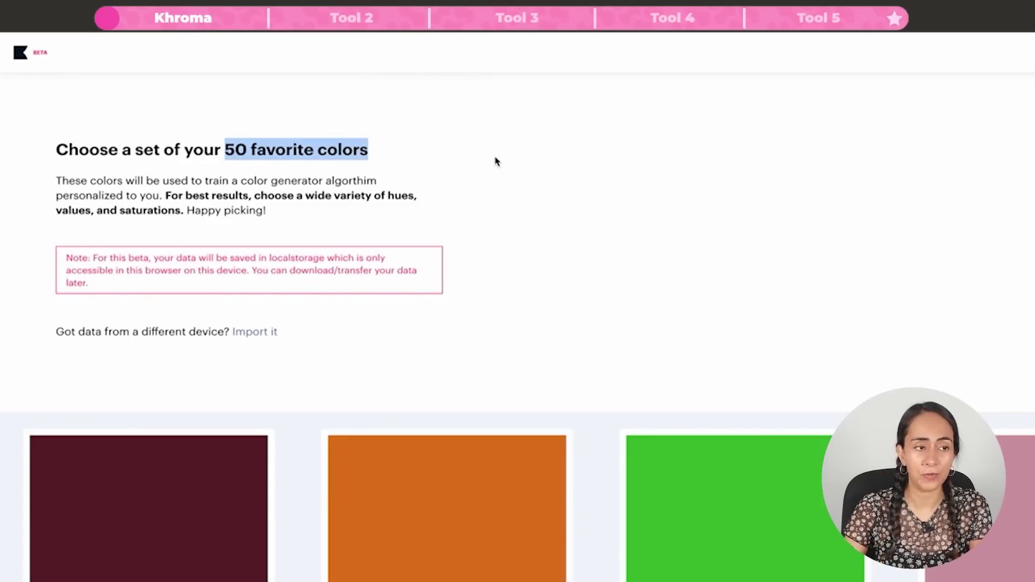
Add the Muted Midtone Green swatch in the second row to the favorite colors and look through further swatches
{"action": "left_click", "coordinate": [496, 160]}
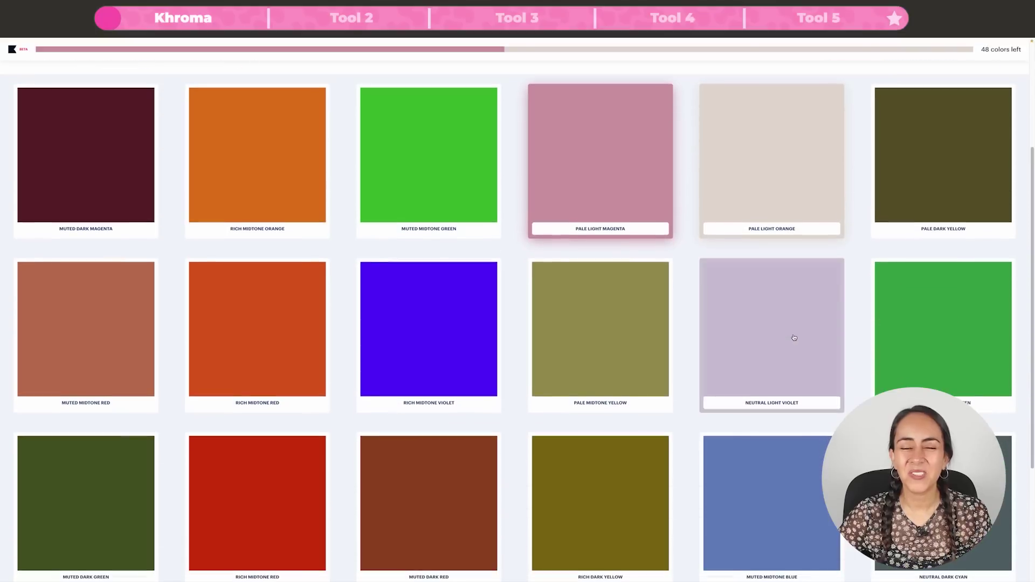
{"action": "left_click", "coordinate": [920, 305]}
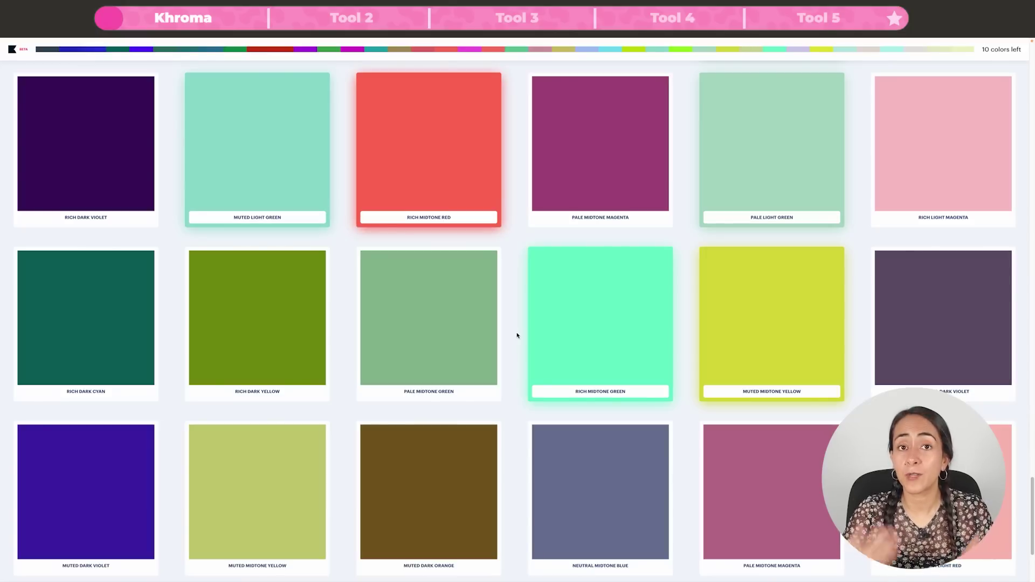
{"action": "scroll", "coordinate": [517, 336], "scroll_direction": "up", "scroll_amount": 4}
{"action": "scroll", "coordinate": [1019, 564], "scroll_direction": "down", "scroll_amount": 12}
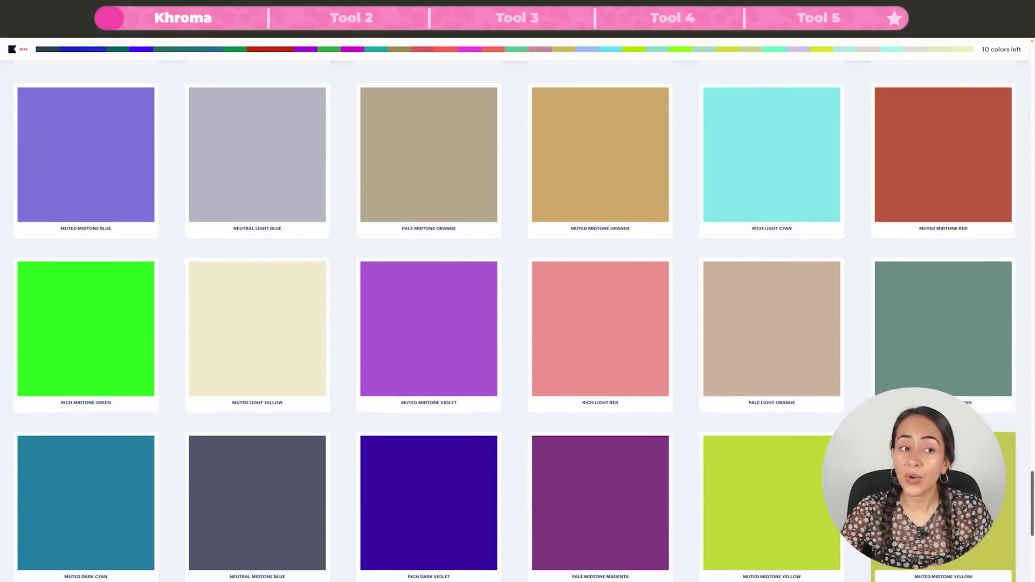
{"action": "scroll", "coordinate": [1019, 564], "scroll_direction": "down", "scroll_amount": 3}
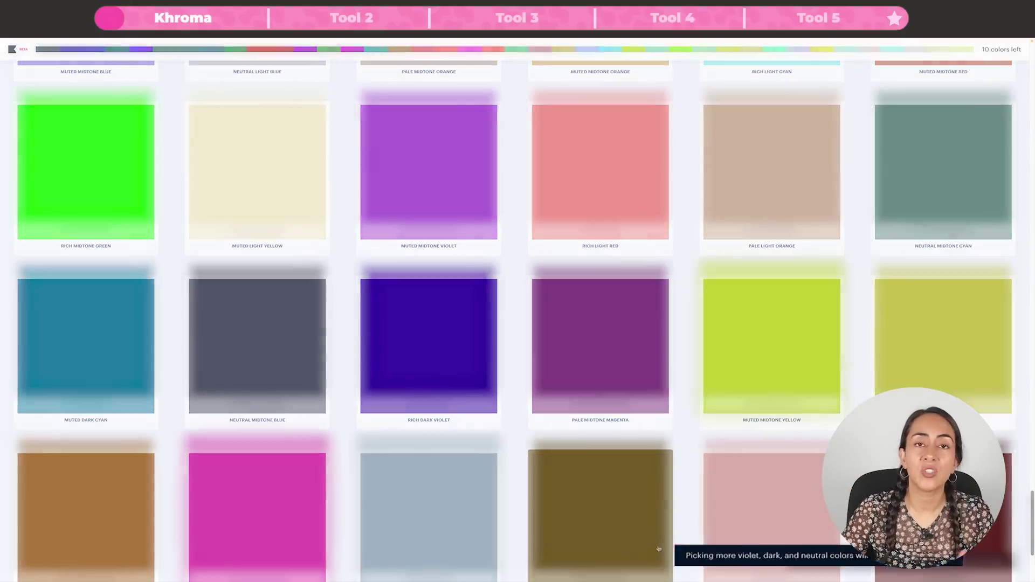
{"action": "scroll", "coordinate": [516, 323], "scroll_direction": "down", "scroll_amount": 3}
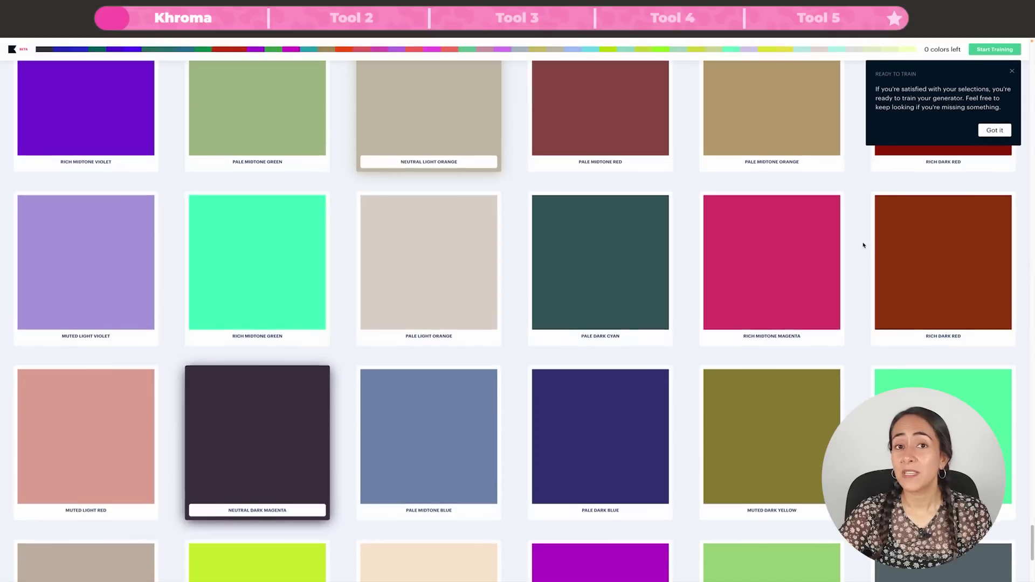
Add the Rich Midtone Yellow, Rich Midtone Magenta and Muted Midtone Green swatches from the same row to the favorite colors
{"action": "scroll", "coordinate": [863, 245], "scroll_direction": "down", "scroll_amount": 3}
{"action": "scroll", "coordinate": [863, 245], "scroll_direction": "down", "scroll_amount": 2}
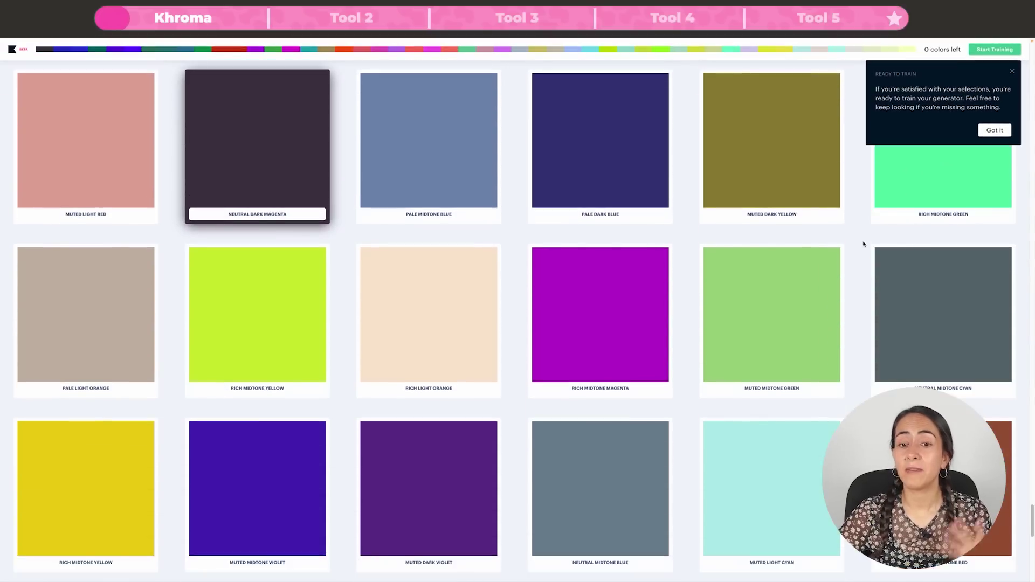
{"action": "scroll", "coordinate": [865, 249], "scroll_direction": "down", "scroll_amount": 2}
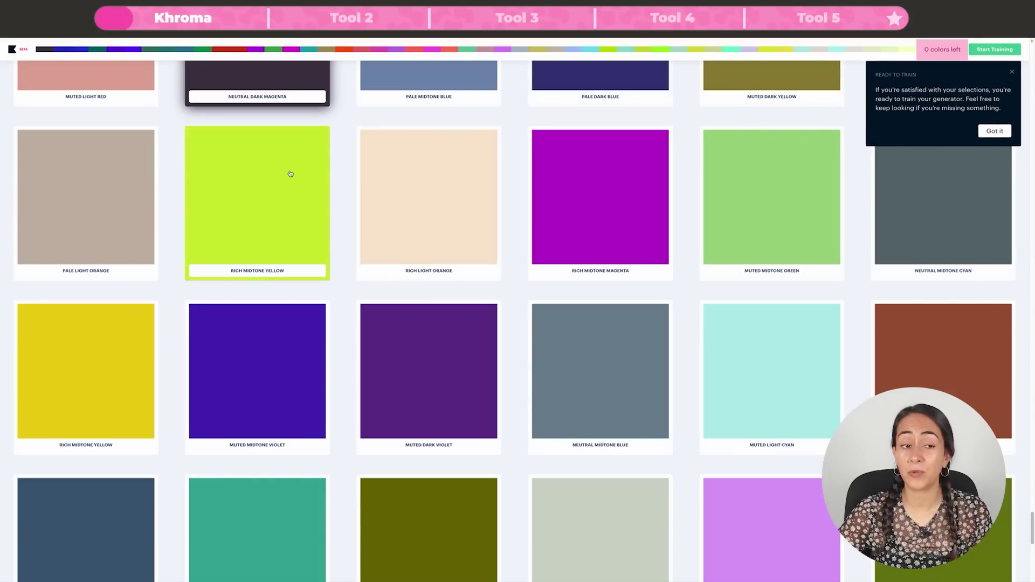
{"action": "left_click", "coordinate": [281, 190]}
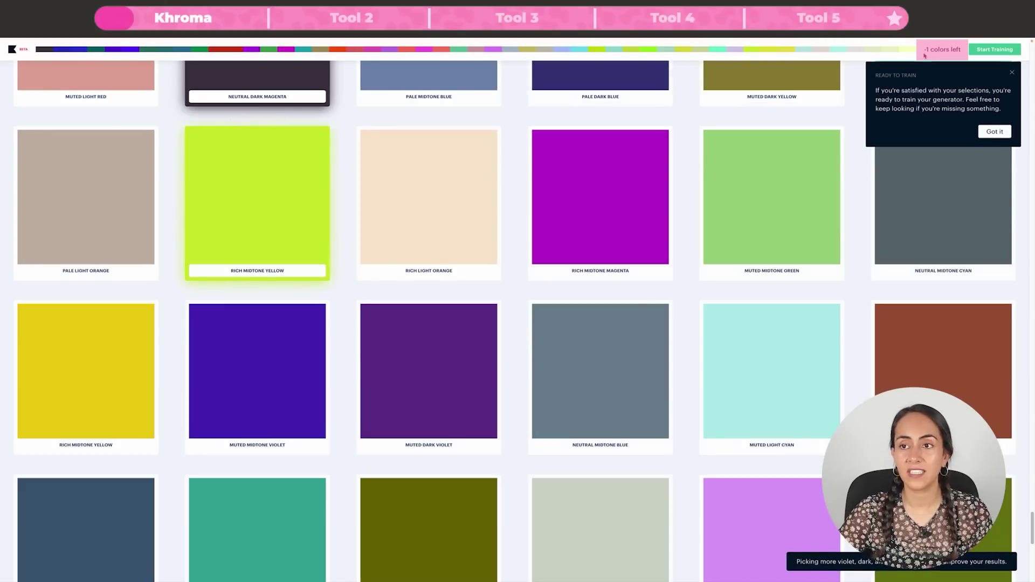
{"action": "left_click", "coordinate": [662, 192]}
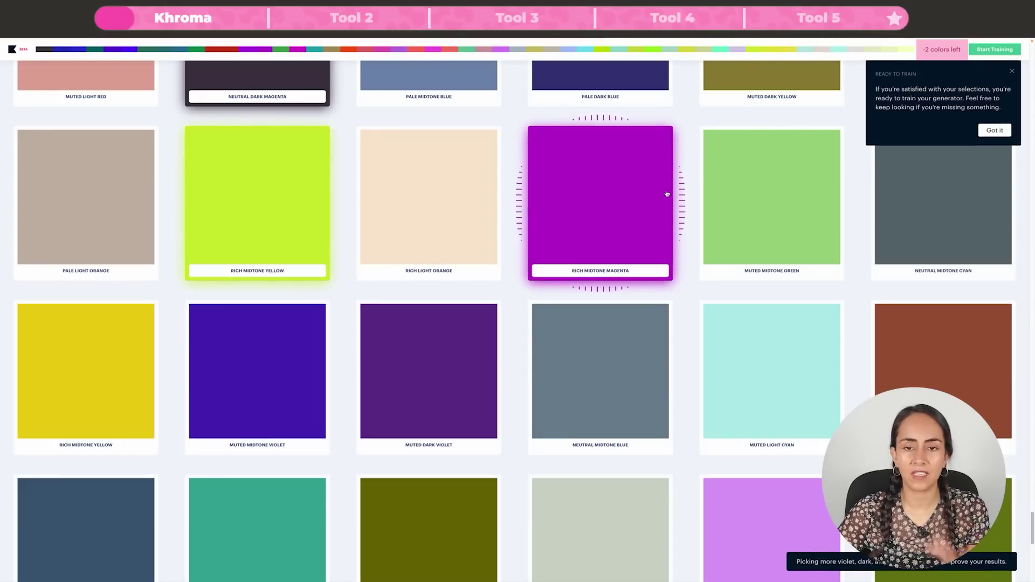
{"action": "left_click", "coordinate": [807, 177]}
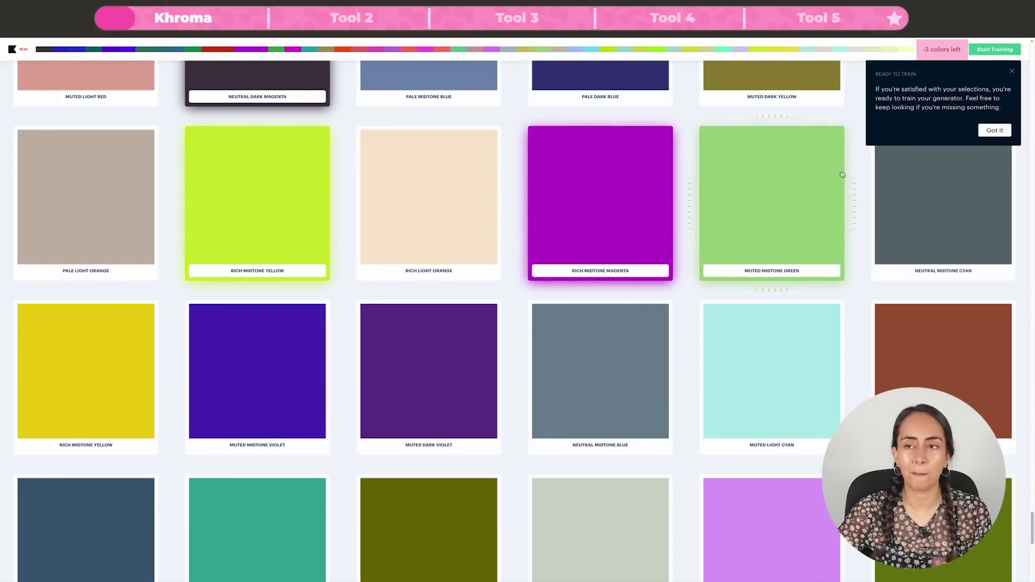
Dismiss the ready-to-train notice and start training the color generator with the chosen colors
{"action": "scroll", "coordinate": [856, 188], "scroll_direction": "up", "scroll_amount": 3}
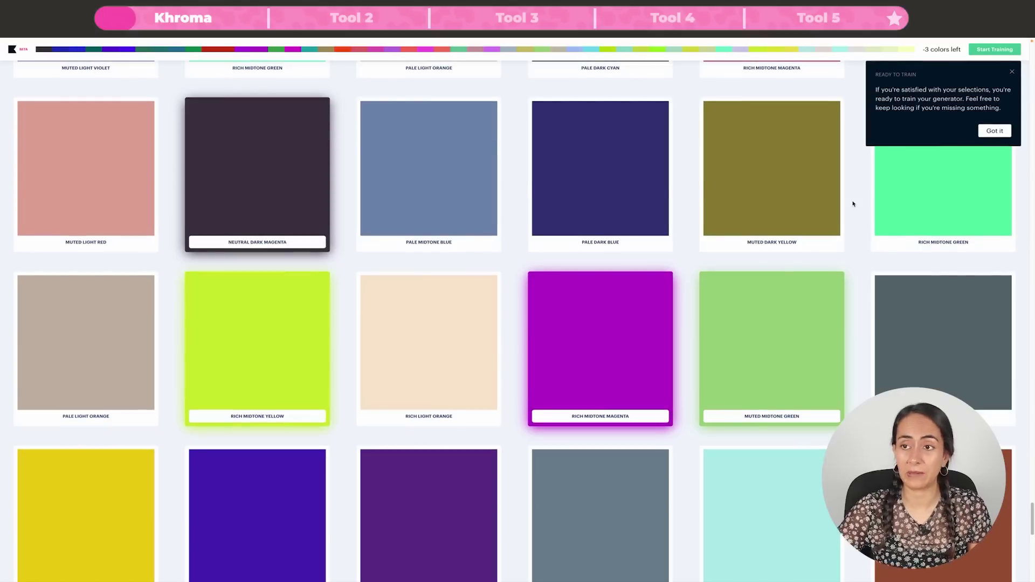
{"action": "scroll", "coordinate": [854, 204], "scroll_direction": "up", "scroll_amount": 20}
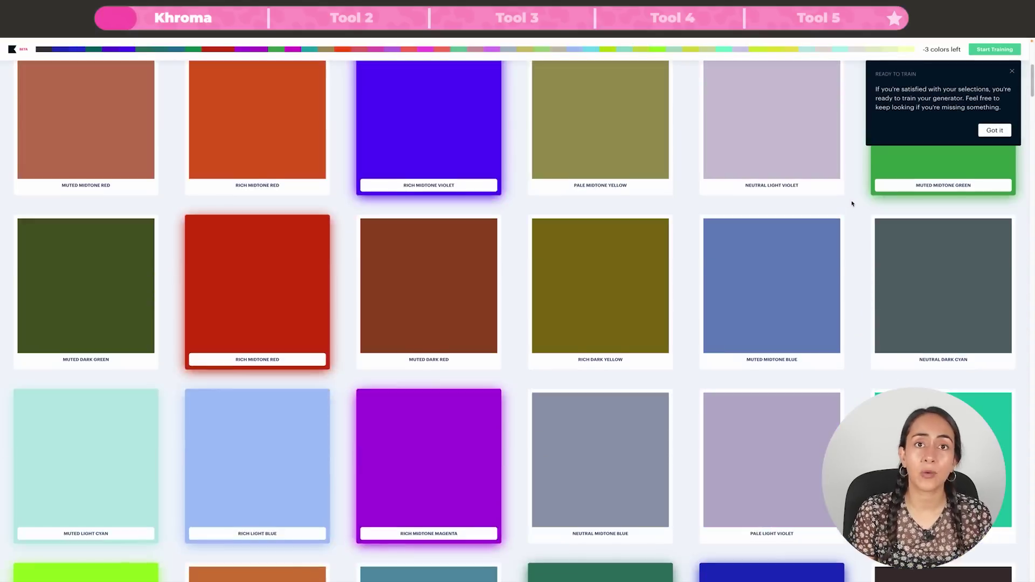
{"action": "scroll", "coordinate": [853, 204], "scroll_direction": "up", "scroll_amount": 7}
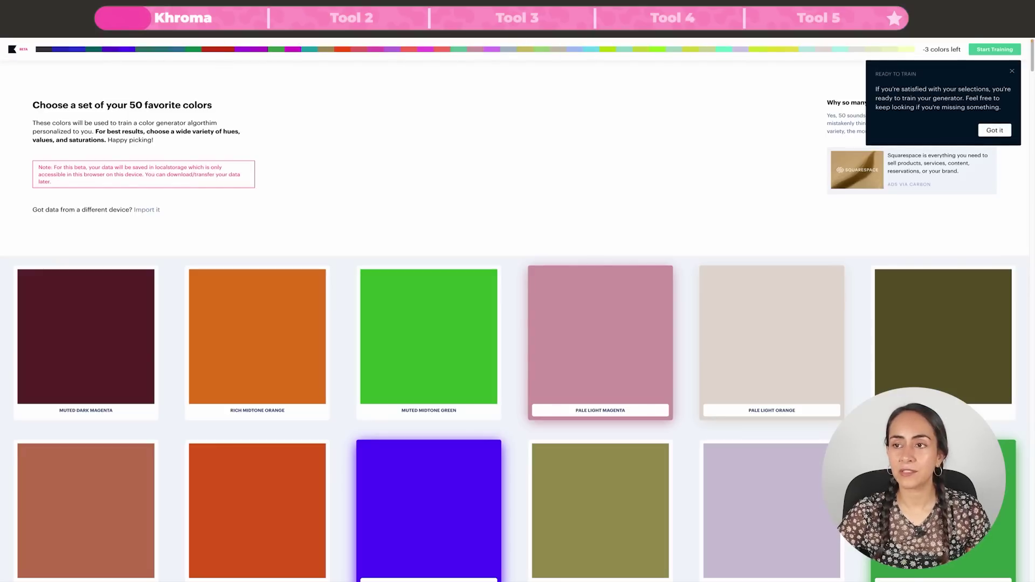
{"action": "left_click", "coordinate": [1013, 73]}
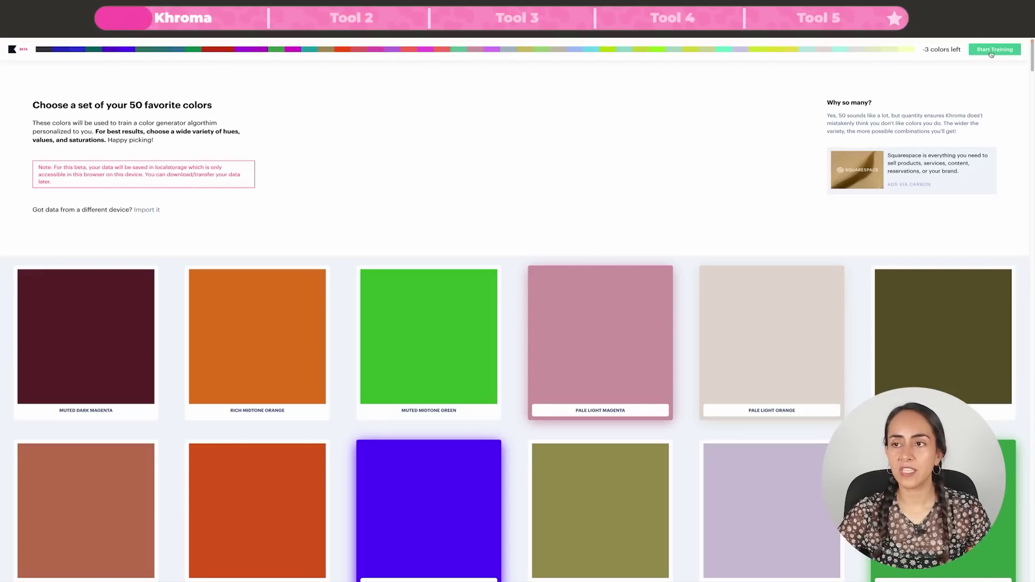
{"action": "left_click", "coordinate": [997, 50]}
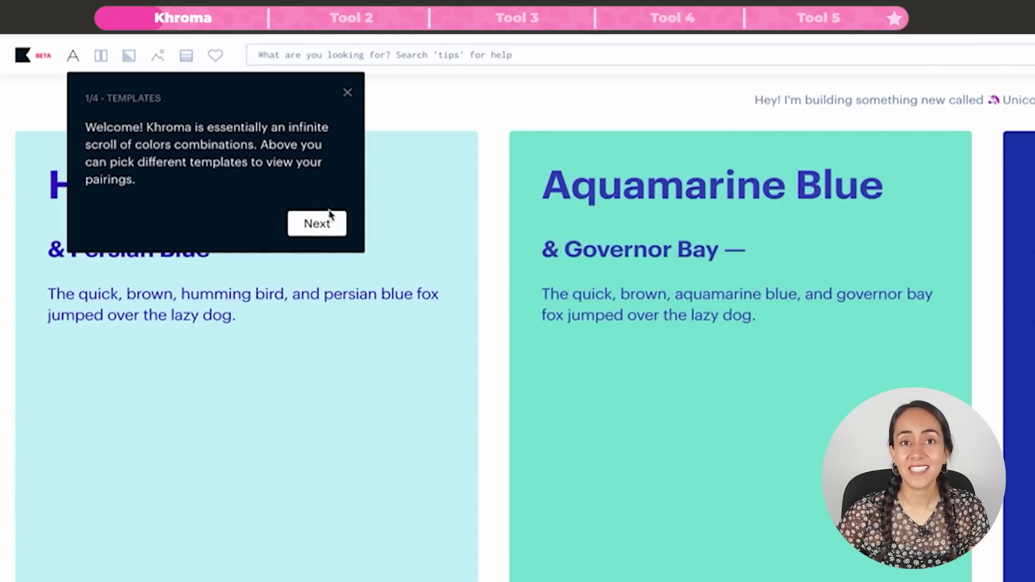
Advance through the Templates, Search and Bias pages of the introductory tour
{"action": "left_click", "coordinate": [317, 224]}
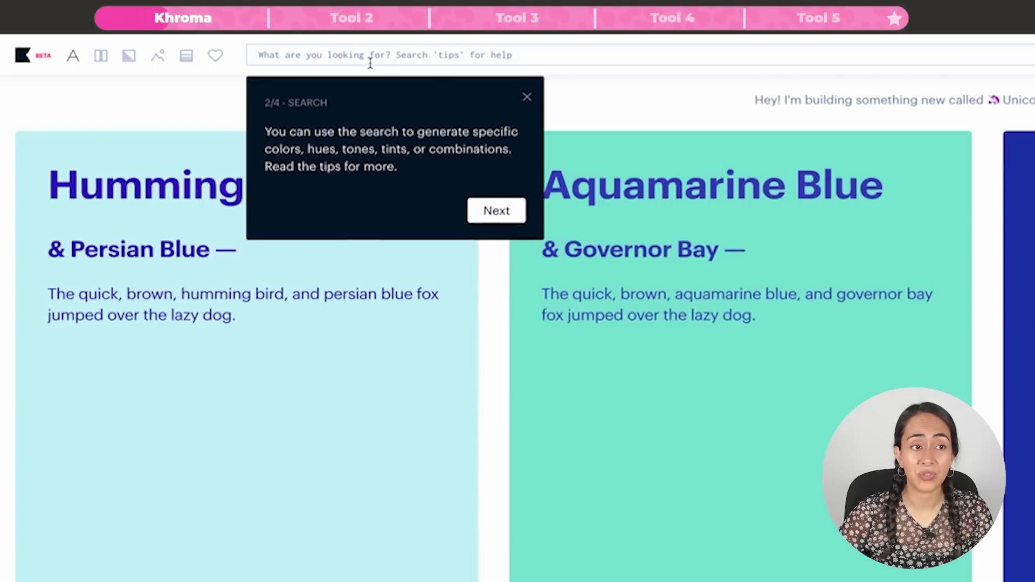
{"action": "left_click", "coordinate": [496, 212]}
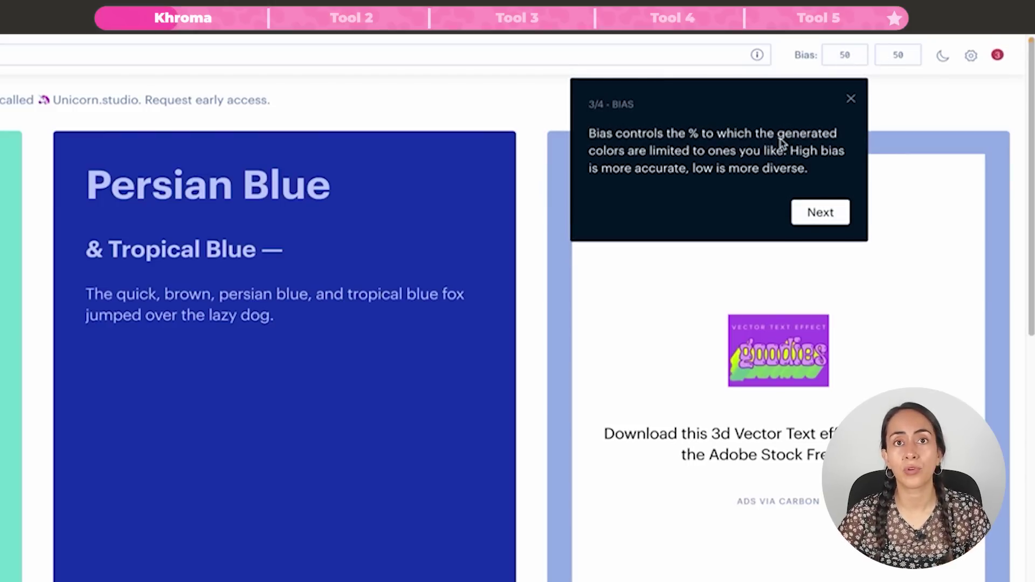
{"action": "left_click", "coordinate": [821, 212]}
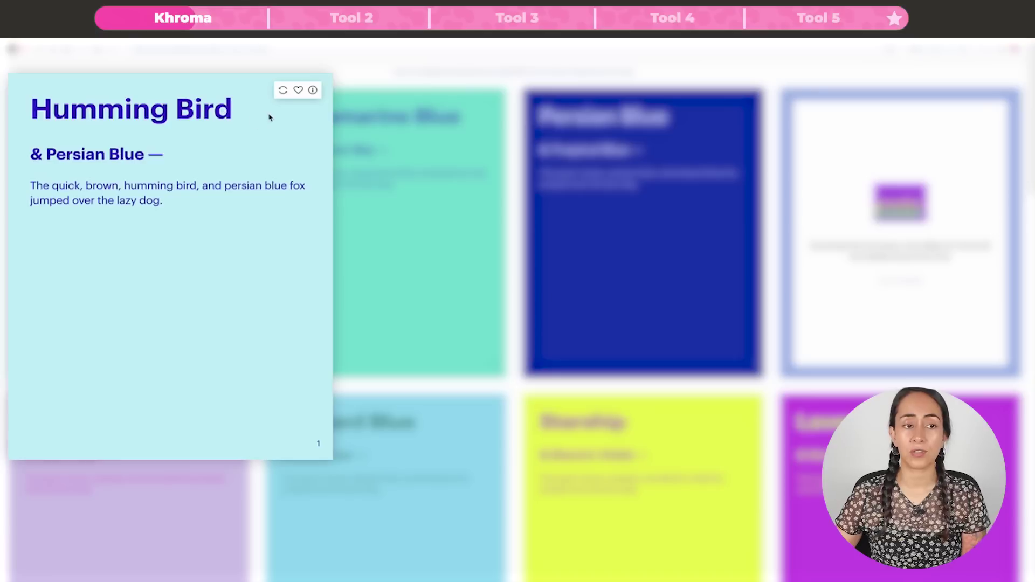
Swap the Humming Bird and Persian Blue pairing and swap it back, and add the Aquamarine Blue & Governor Bay pairing to favorites
{"action": "left_click", "coordinate": [283, 93]}
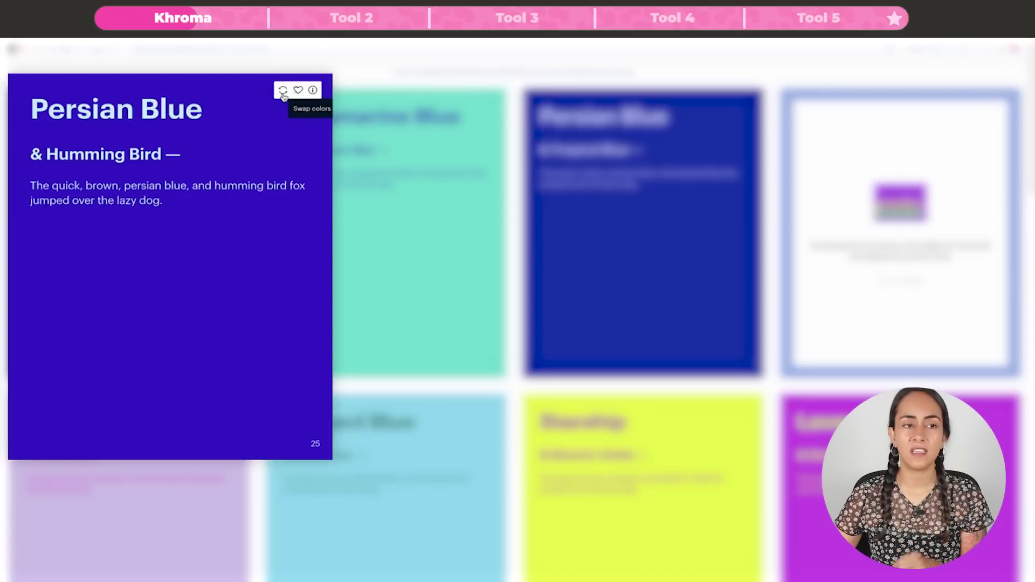
{"action": "left_click", "coordinate": [284, 92]}
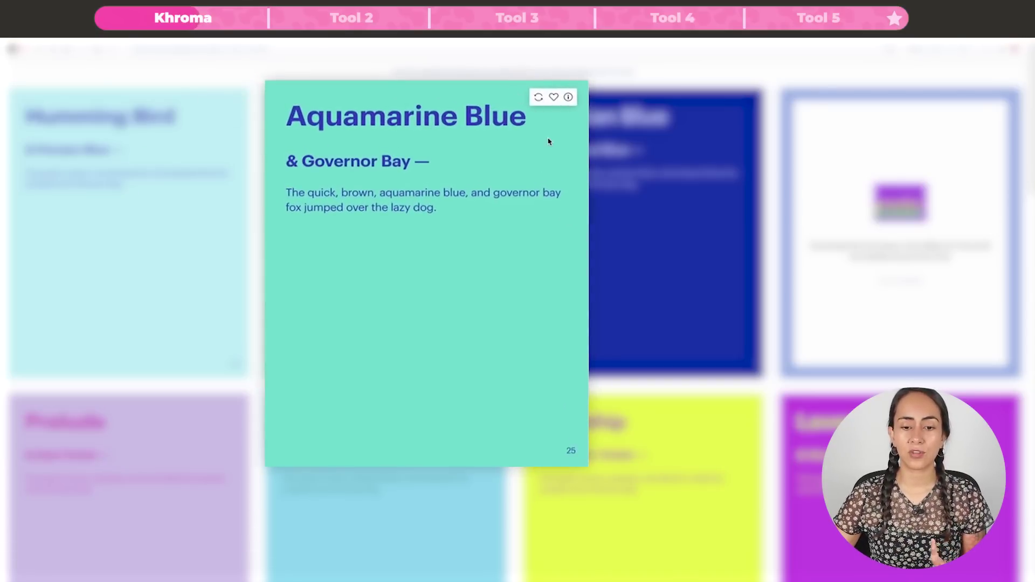
{"action": "left_click", "coordinate": [553, 98]}
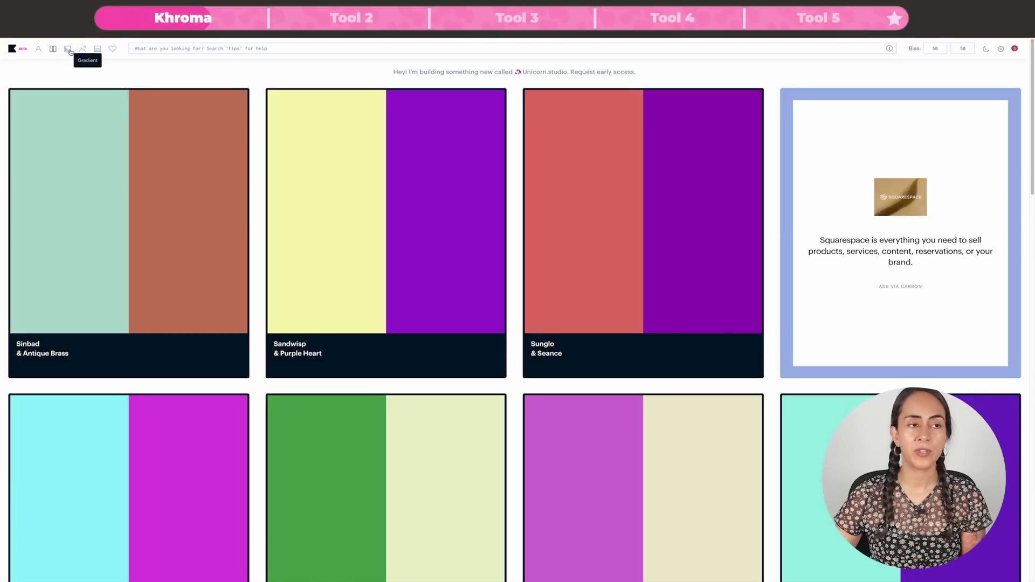
View the generated colors in the gradient, image and four-color palette templates, and open the saved favorites
{"action": "left_click", "coordinate": [67, 49]}
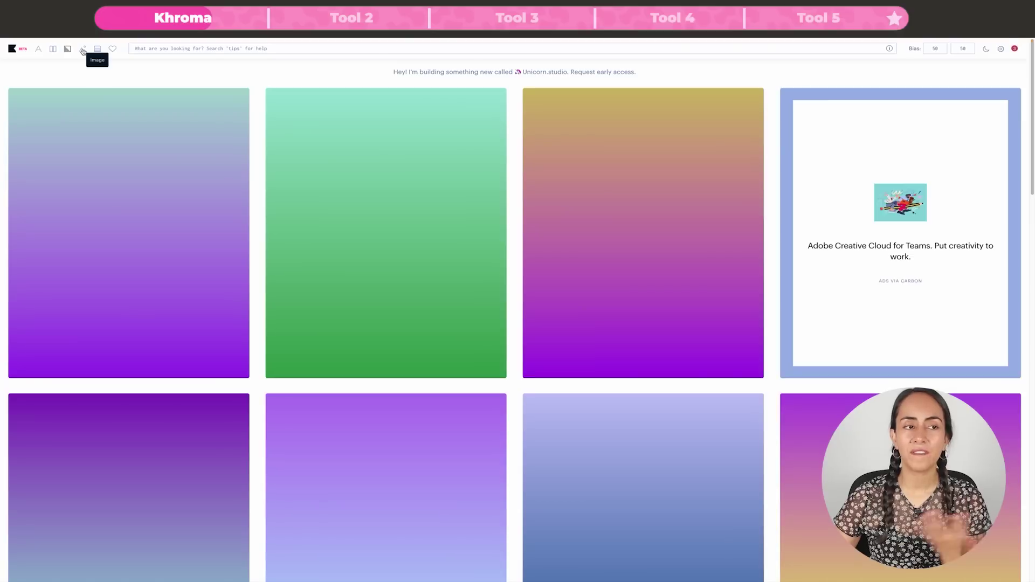
{"action": "left_click", "coordinate": [82, 49]}
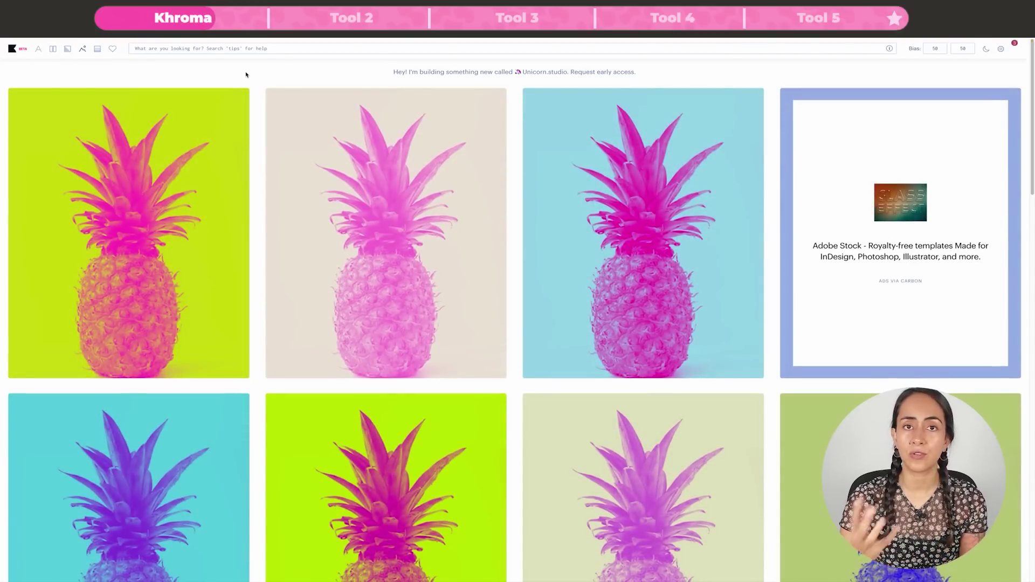
{"action": "left_click", "coordinate": [97, 49]}
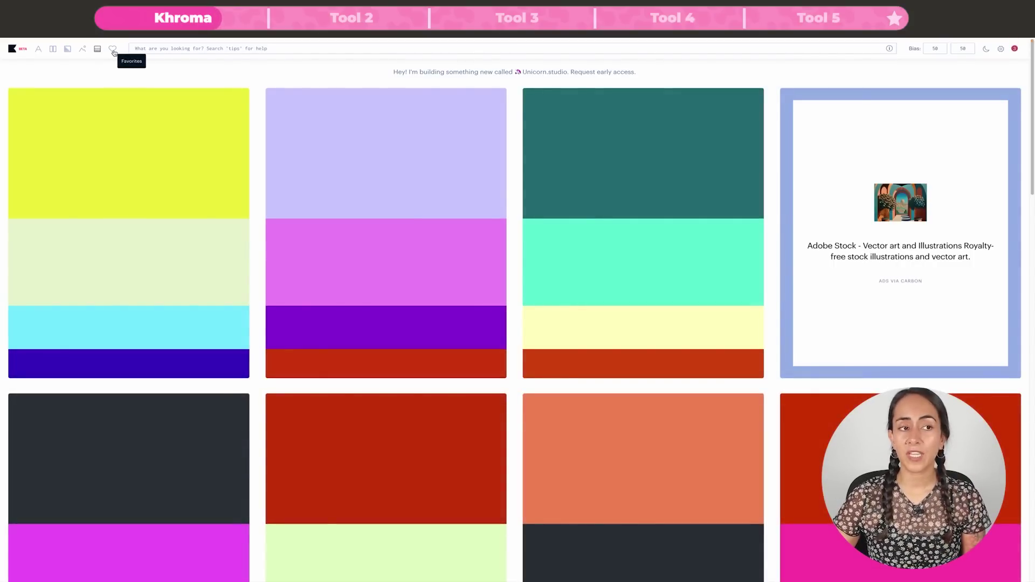
{"action": "left_click", "coordinate": [112, 48]}
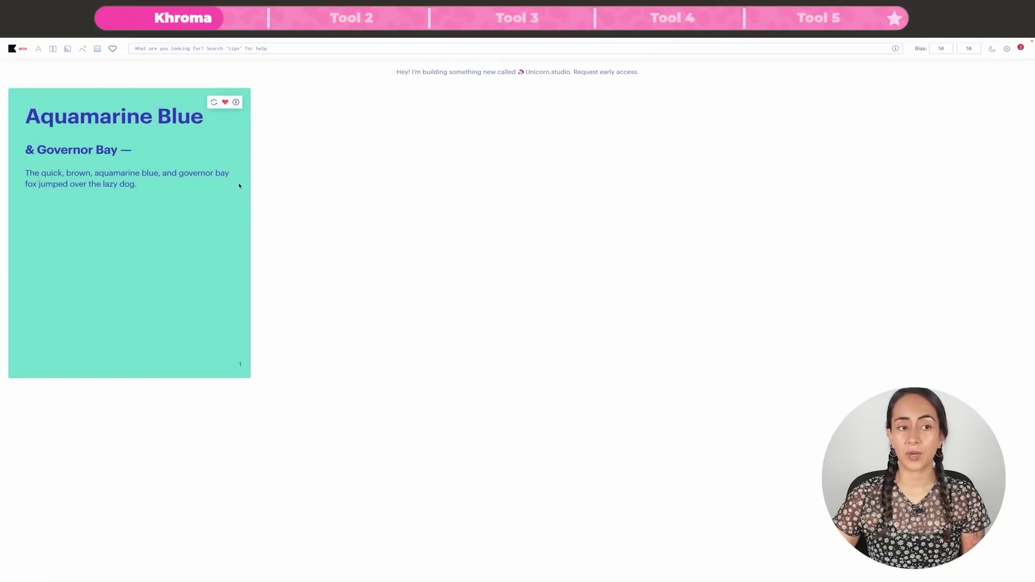
Search for "tips" to read the search help, and close it
{"action": "left_click", "coordinate": [161, 49]}
{"action": "type", "text": "tips"}
{"action": "key", "text": "Return"}
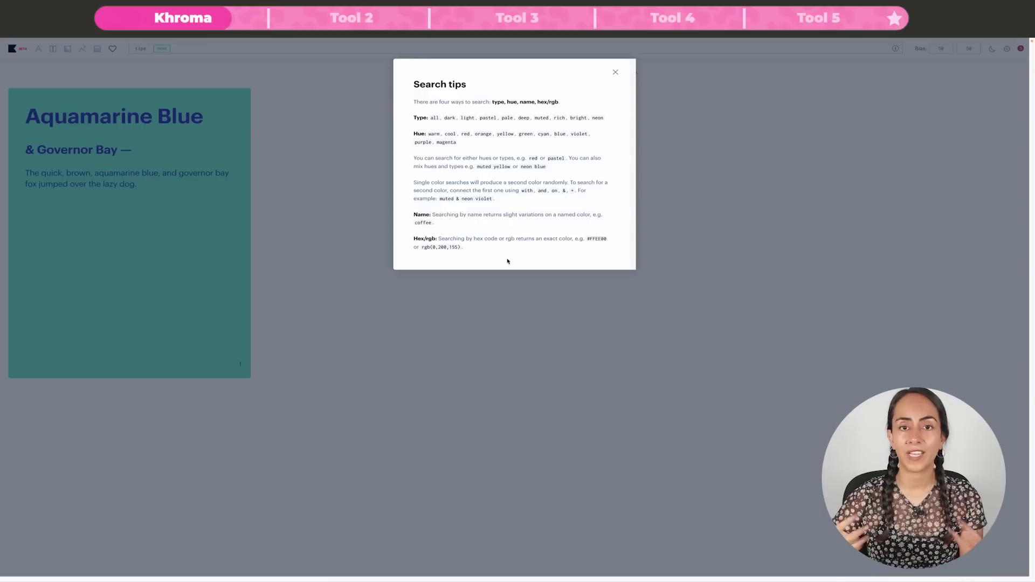
{"action": "left_click", "coordinate": [616, 72]}
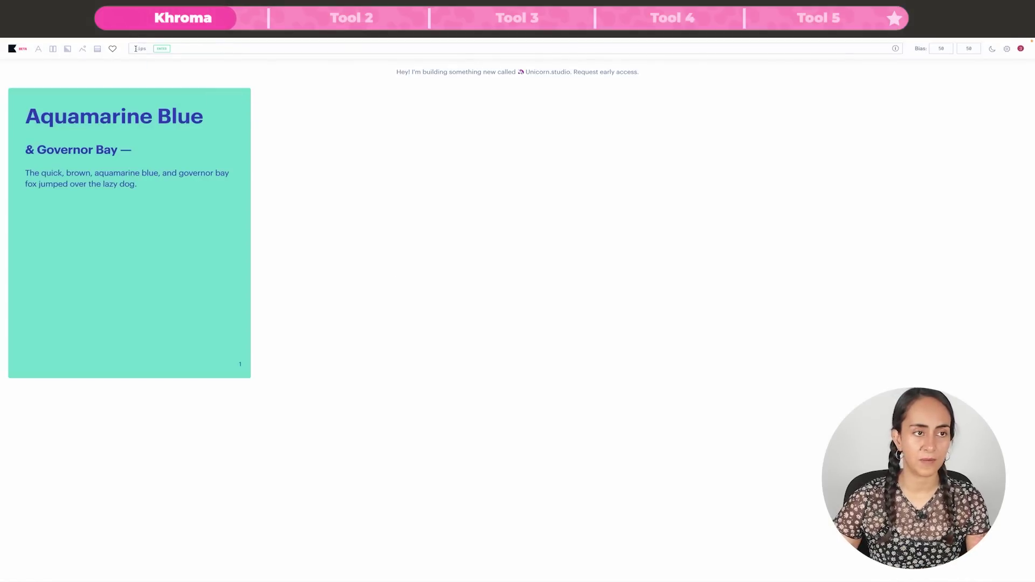
Search the color generator for "muted green"
{"action": "left_click", "coordinate": [136, 48]}
{"action": "type", "text": "muted green"}
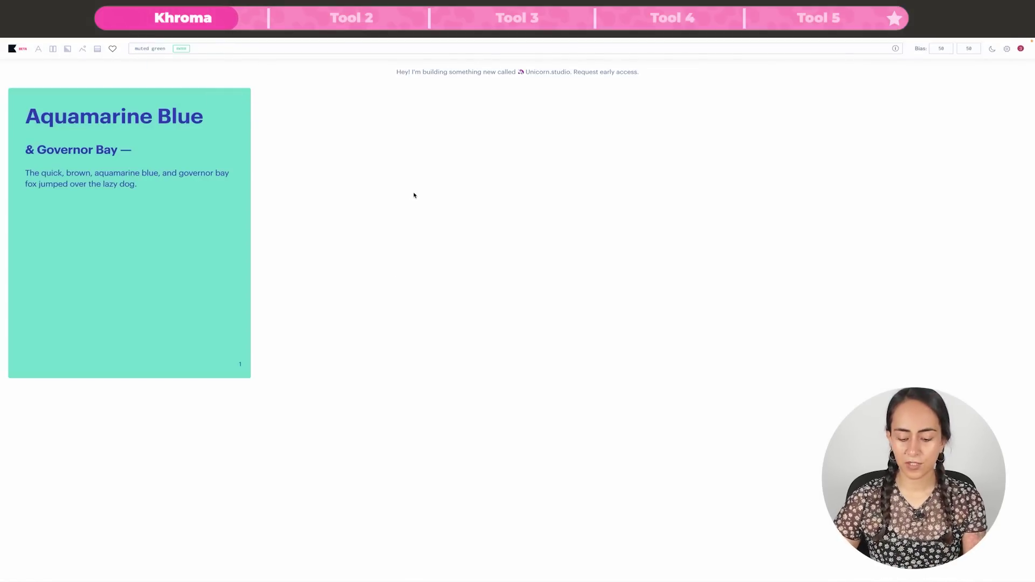
{"action": "key", "text": "Return"}
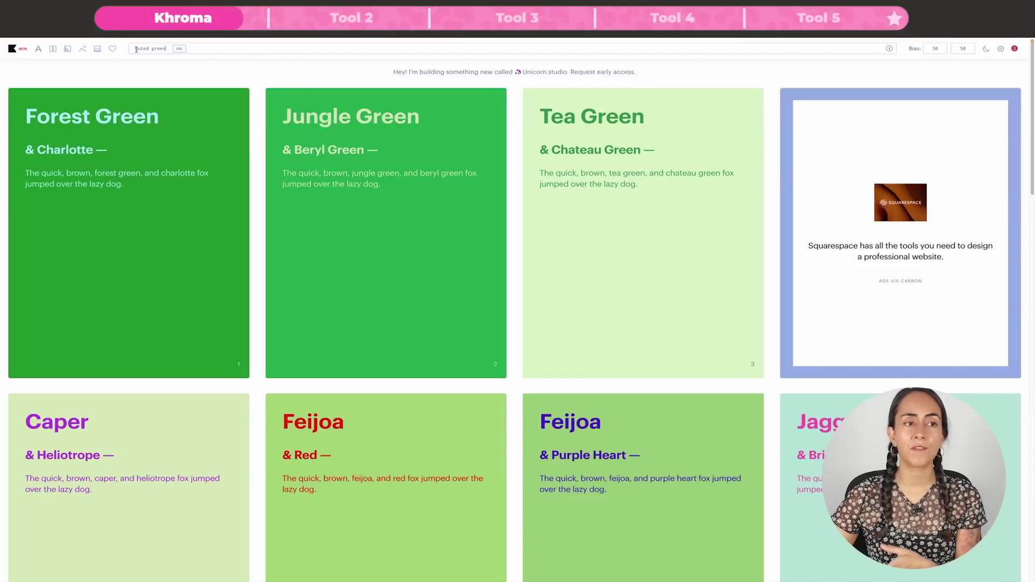
Look through the muted green color pairings and return to the first ones
{"action": "scroll", "coordinate": [716, 313], "scroll_direction": "down", "scroll_amount": 10}
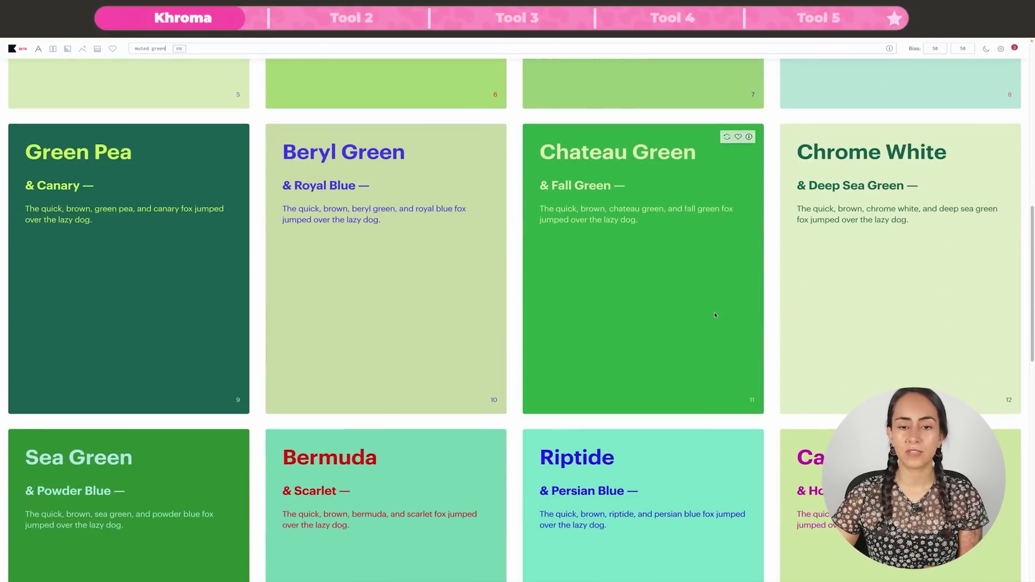
{"action": "scroll", "coordinate": [716, 315], "scroll_direction": "down", "scroll_amount": 12}
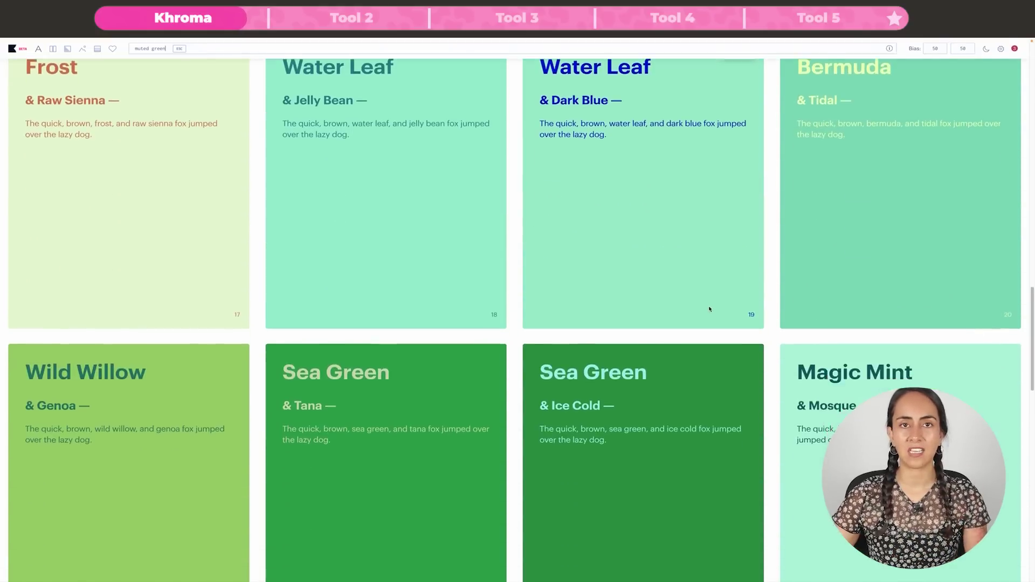
{"action": "scroll", "coordinate": [709, 309], "scroll_direction": "down", "scroll_amount": 6}
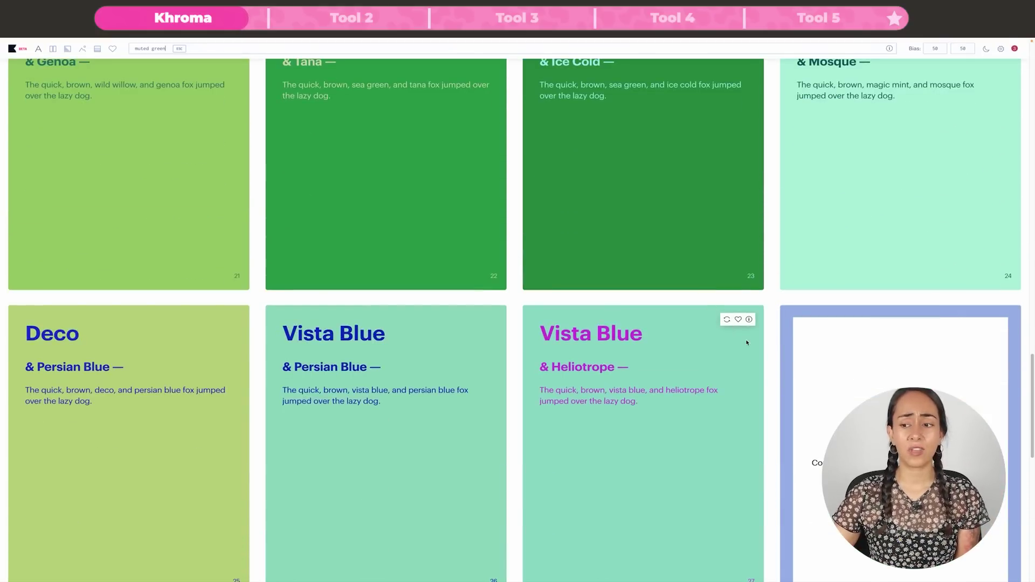
{"action": "scroll", "coordinate": [748, 343], "scroll_direction": "down", "scroll_amount": 10}
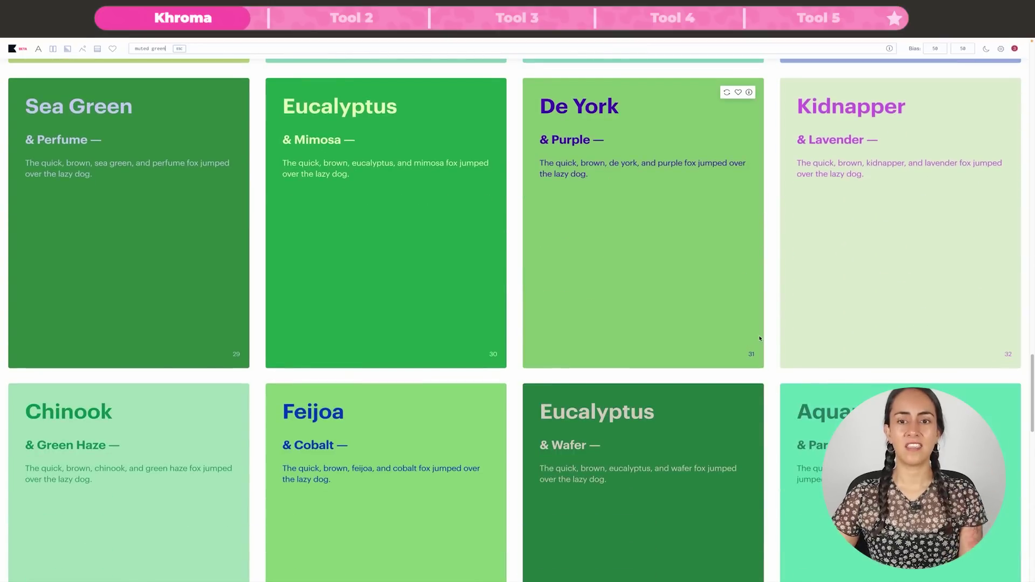
{"action": "scroll", "coordinate": [760, 338], "scroll_direction": "down", "scroll_amount": 5}
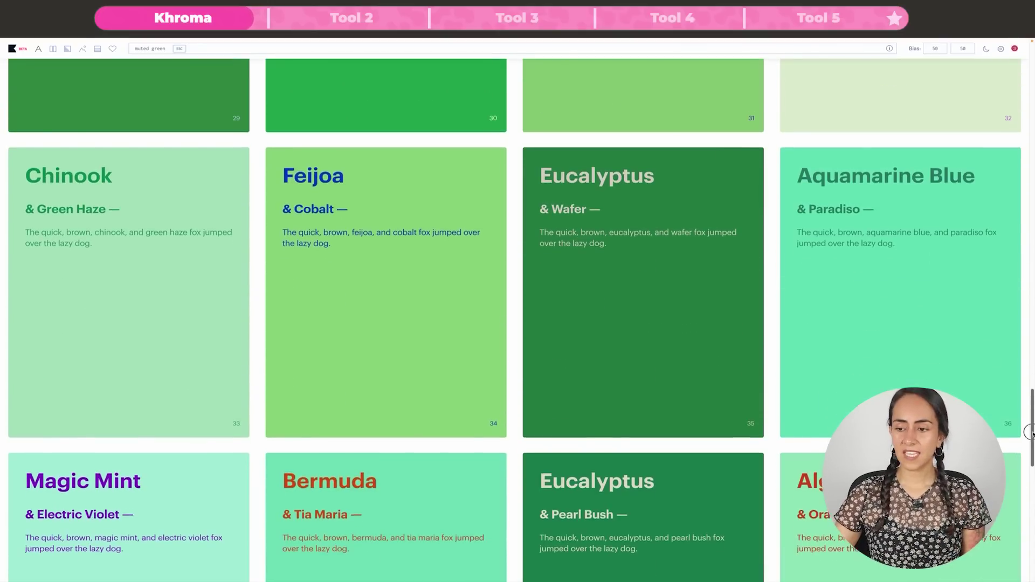
{"action": "scroll", "coordinate": [1009, 152], "scroll_direction": "up", "scroll_amount": 18}
{"action": "scroll", "coordinate": [1008, 152], "scroll_direction": "up", "scroll_amount": 10}
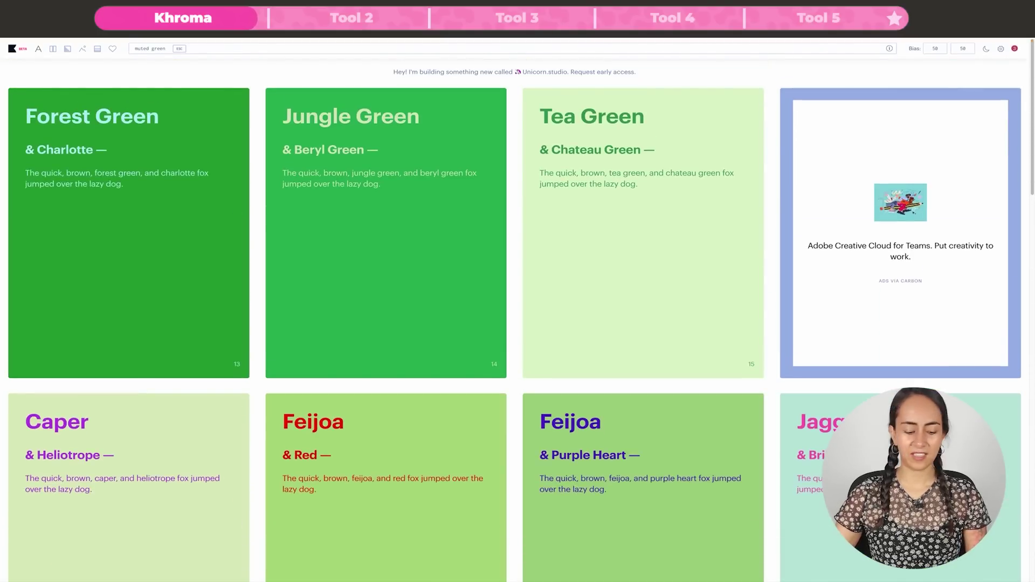
Search the color generator for "bright magenta"
{"action": "key", "text": "ctrl+a"}
{"action": "type", "text": "bright magenta"}
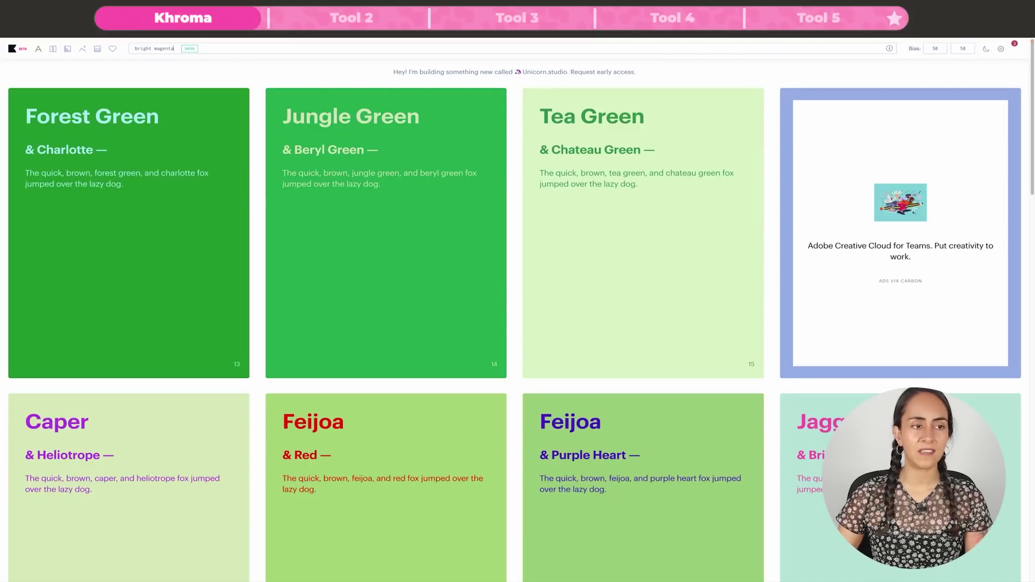
{"action": "key", "text": "Return"}
Look through the bright magenta color pairings and toggle the page's dark mode
{"action": "scroll", "coordinate": [774, 263], "scroll_direction": "down", "scroll_amount": 20}
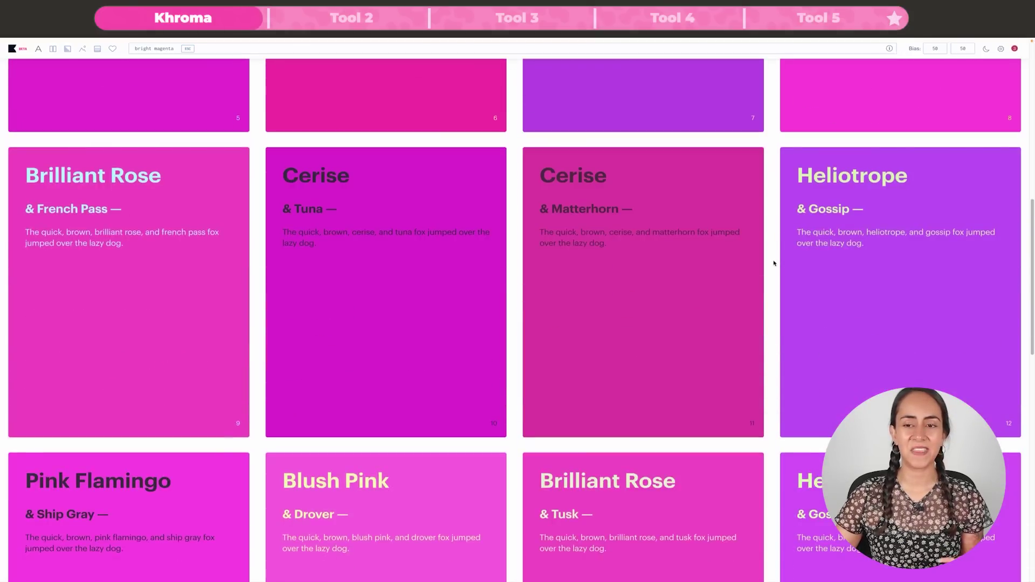
{"action": "scroll", "coordinate": [774, 264], "scroll_direction": "down", "scroll_amount": 4}
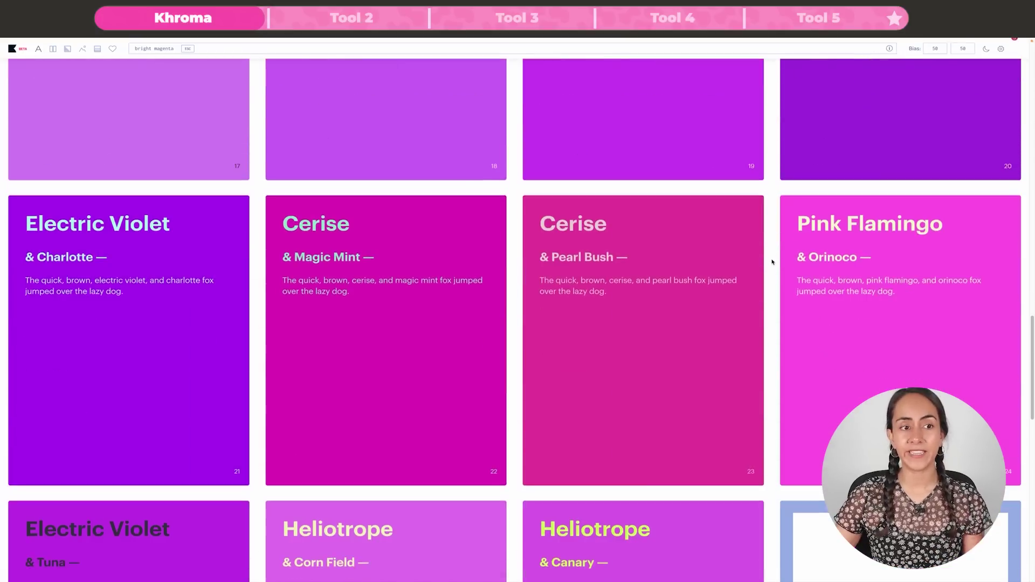
{"action": "scroll", "coordinate": [771, 262], "scroll_direction": "down", "scroll_amount": 4}
{"action": "scroll", "coordinate": [770, 262], "scroll_direction": "down", "scroll_amount": 5}
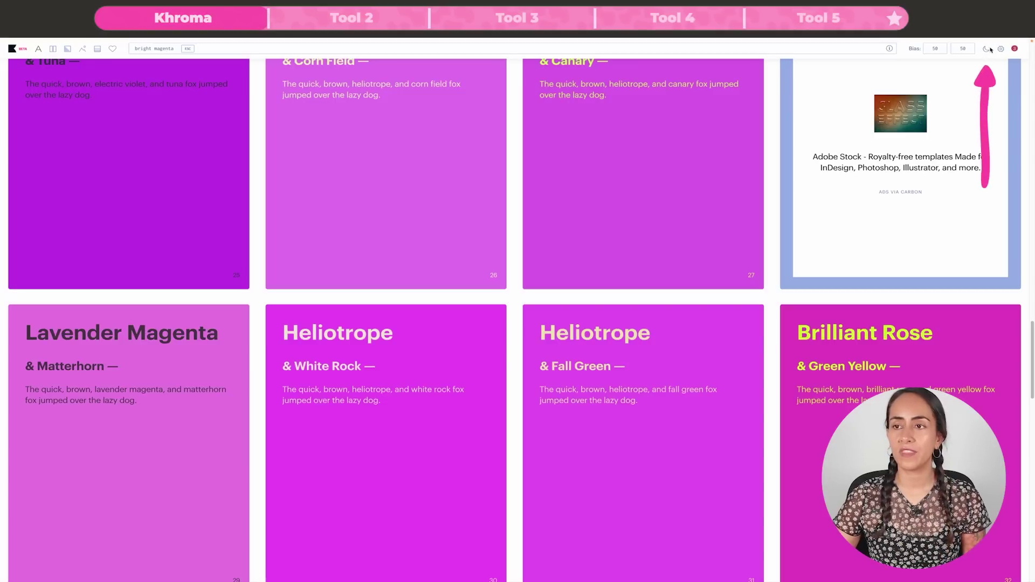
{"action": "left_click", "coordinate": [986, 52]}
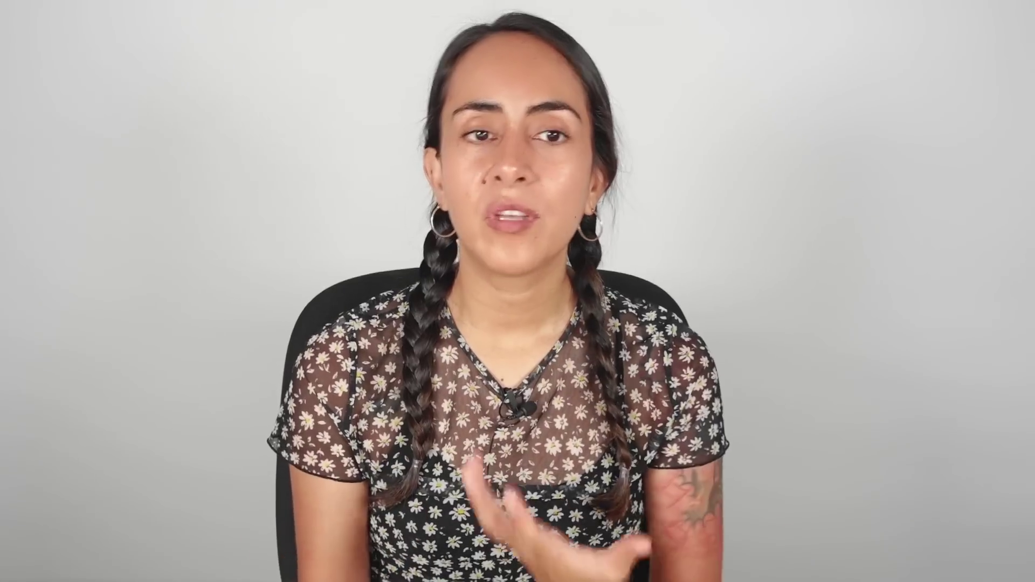
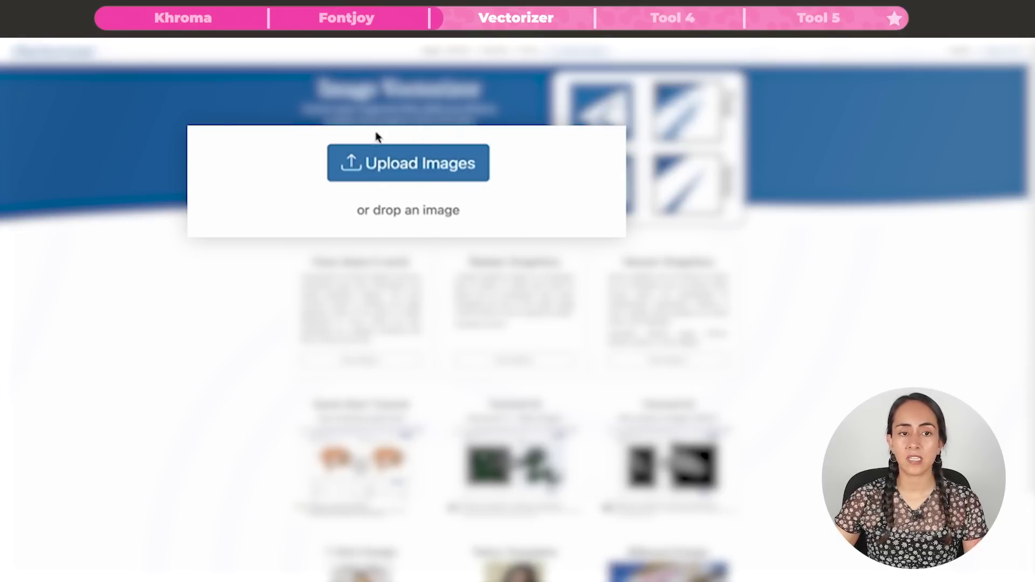
Switch to Vectorizer, upload the DALL-E flower character image, and set the clipart detail level to Very High
{"action": "left_click_drag", "start_coordinate": [599, 208], "coordinate": [473, 168]}
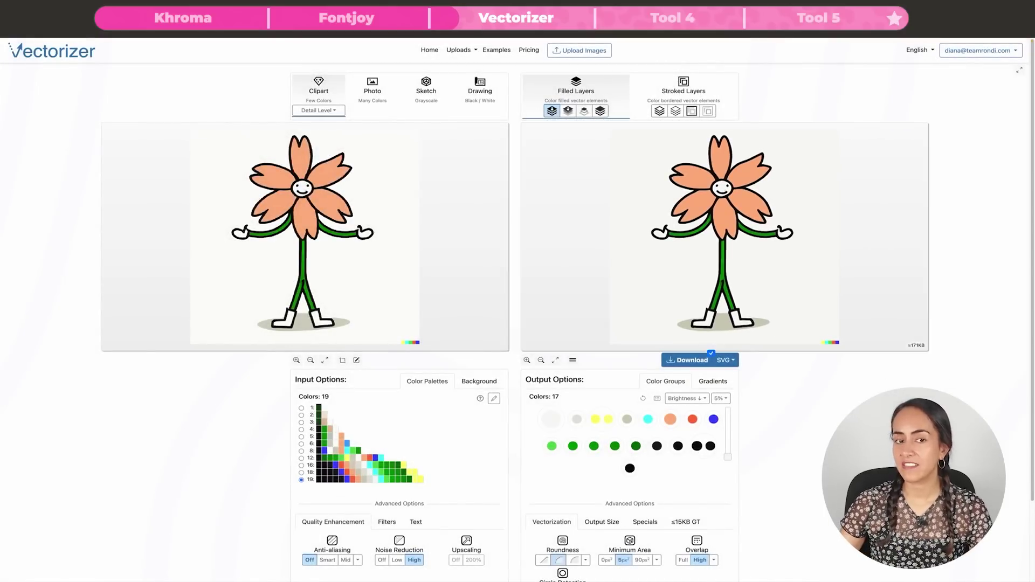
{"action": "left_click", "coordinate": [318, 110]}
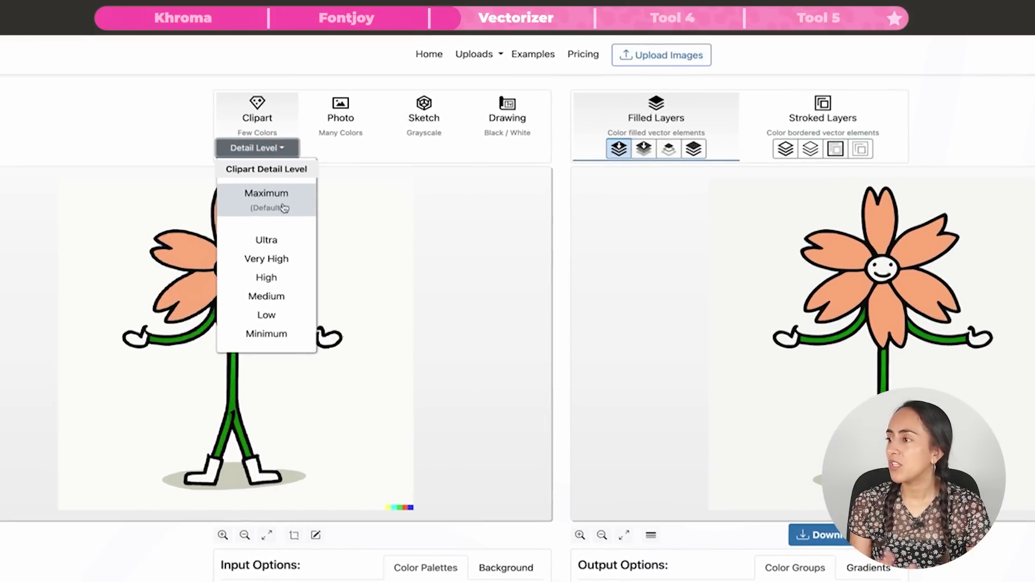
{"action": "left_click", "coordinate": [287, 265]}
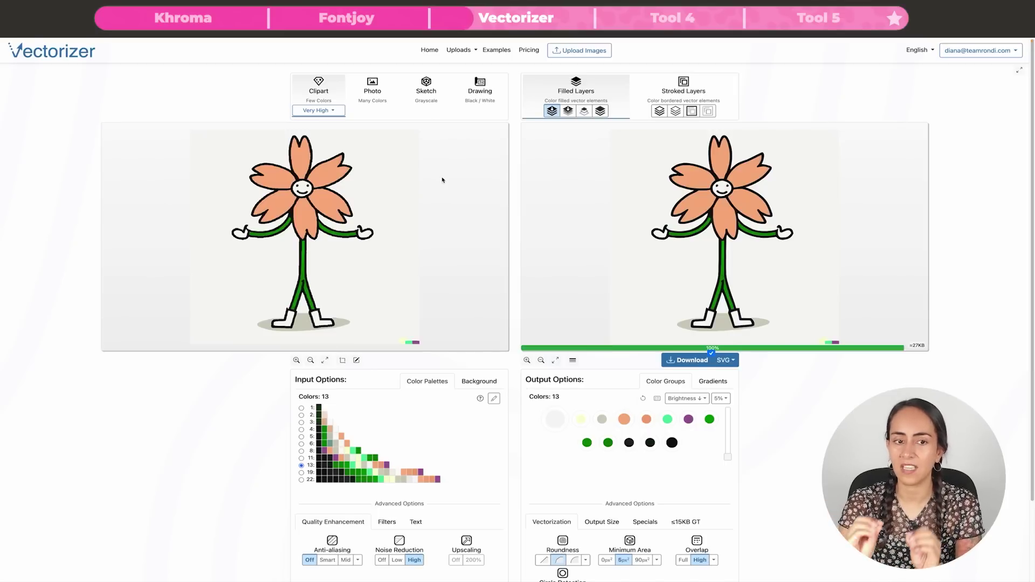
Crop the image around the flower character to 659 by 962 at X 177, Y 20, excluding the colored watermark
{"action": "left_click", "coordinate": [341, 360]}
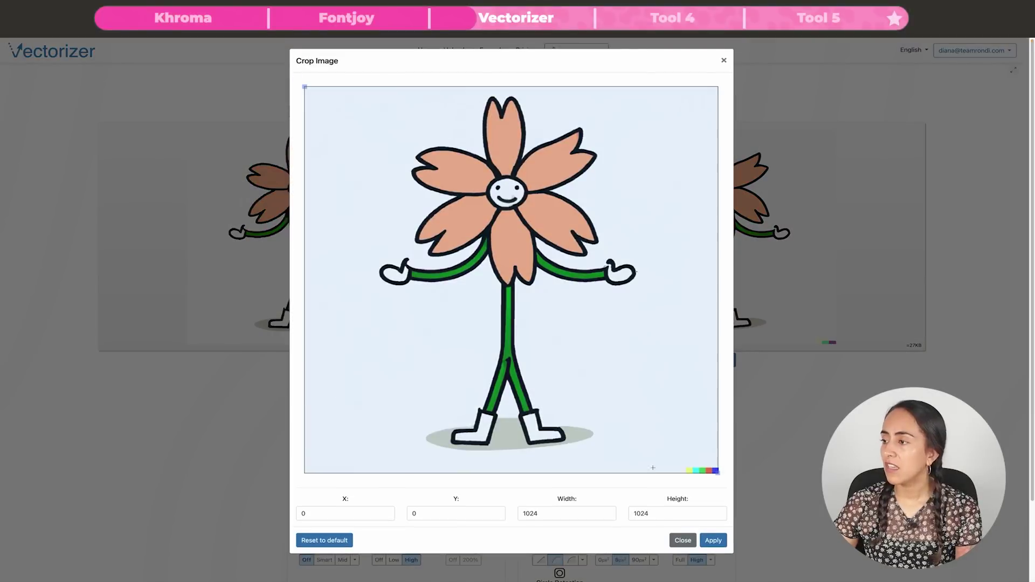
{"action": "left_click", "coordinate": [718, 473]}
{"action": "left_click_drag", "start_coordinate": [376, 93], "coordinate": [642, 458]}
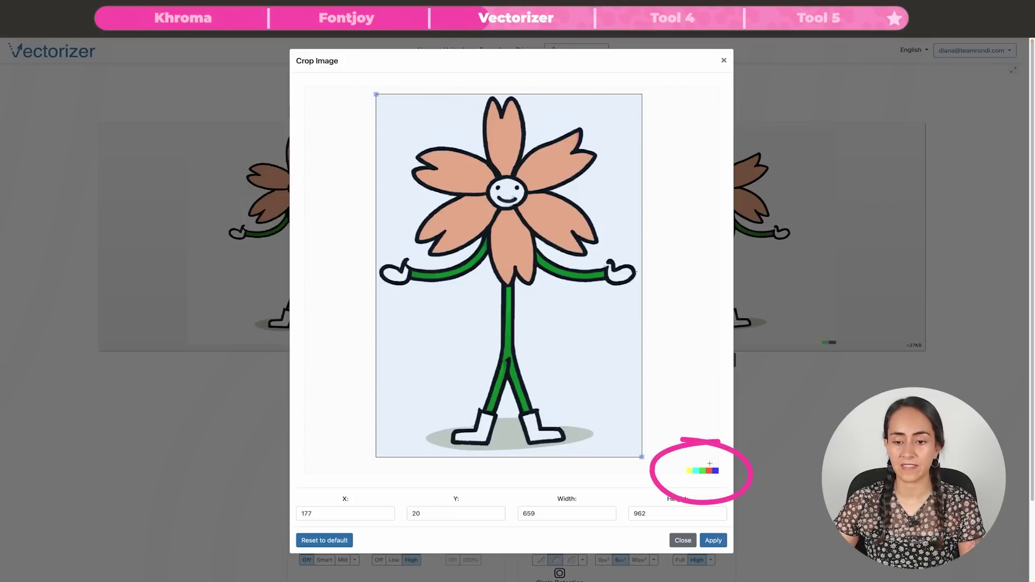
{"action": "left_click", "coordinate": [714, 540]}
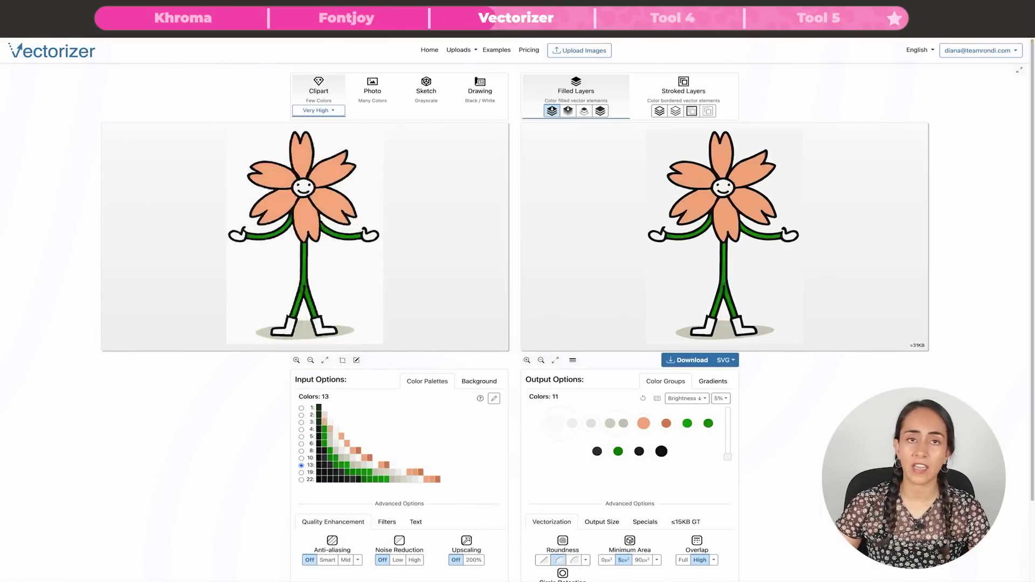
Open the cropped image for editing and fill the background around the flower character with transparency
{"action": "left_click", "coordinate": [356, 360]}
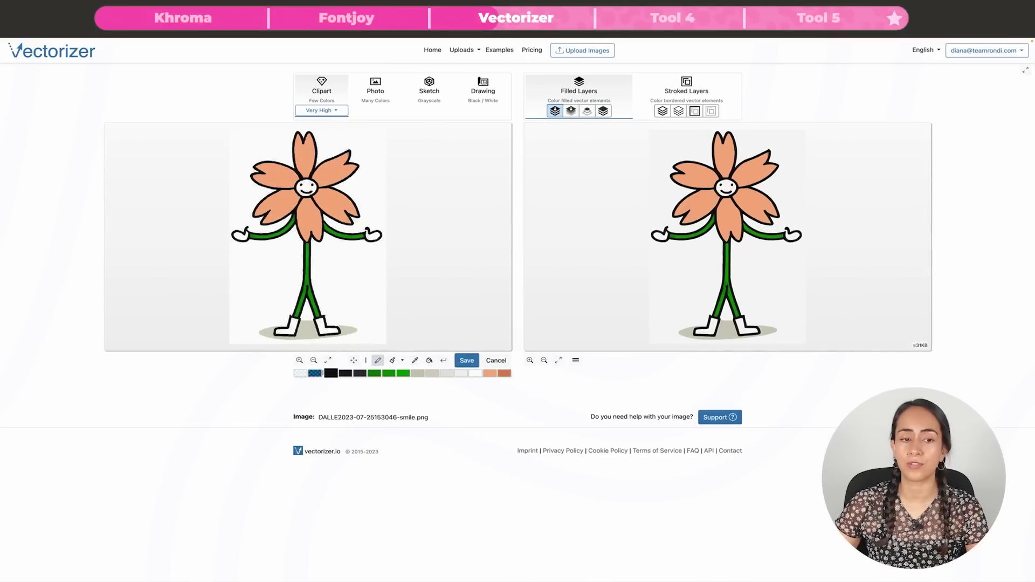
{"action": "key", "text": "e"}
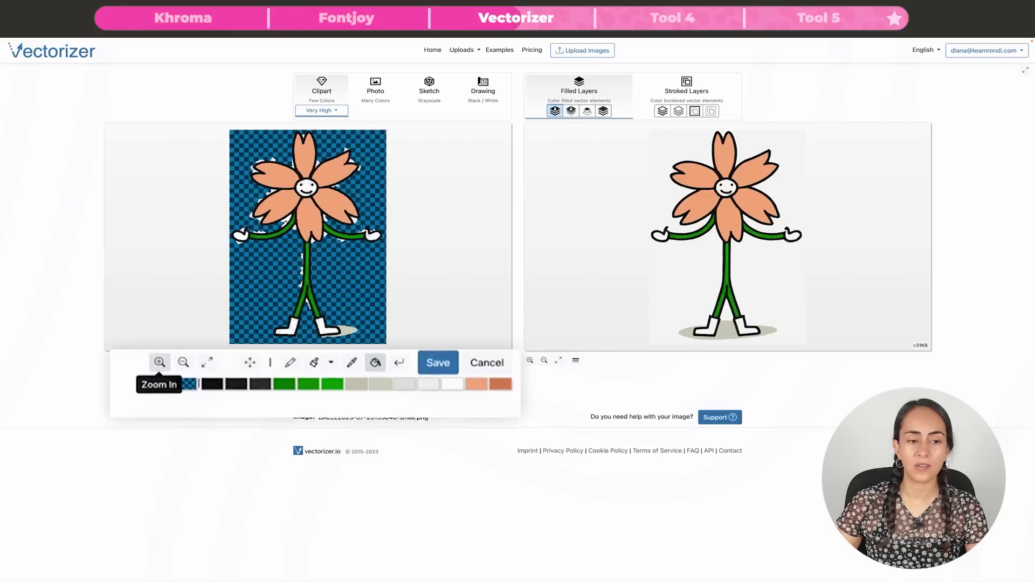
{"action": "left_click", "coordinate": [299, 360]}
{"action": "left_click", "coordinate": [131, 363]}
{"action": "left_click", "coordinate": [130, 362]}
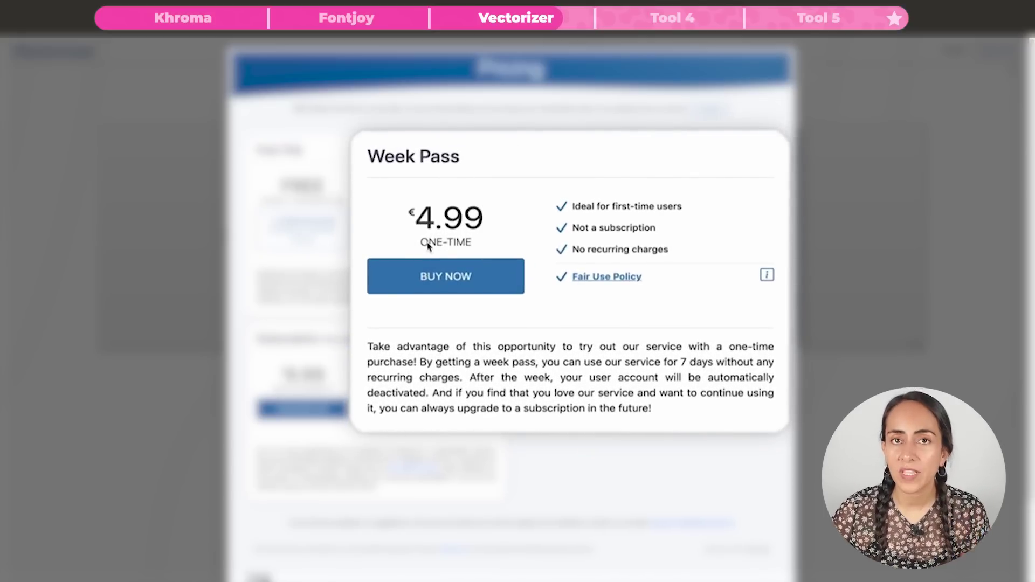
Review the Week Pass terms in the pricing options, and download the vectorized SVG with the Free Trial
{"action": "left_click", "coordinate": [693, 363]}
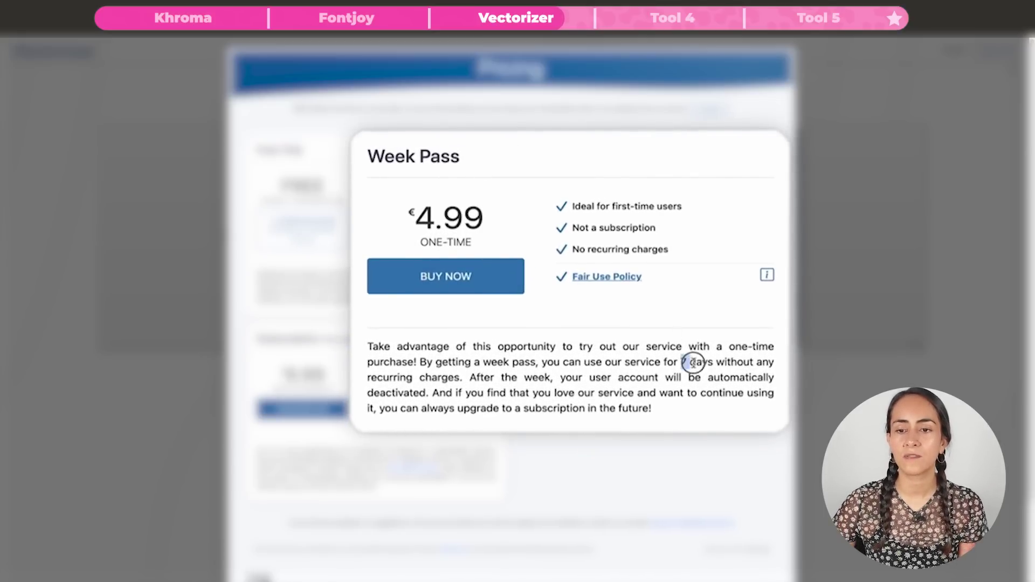
{"action": "left_click_drag", "start_coordinate": [694, 363], "coordinate": [713, 363]}
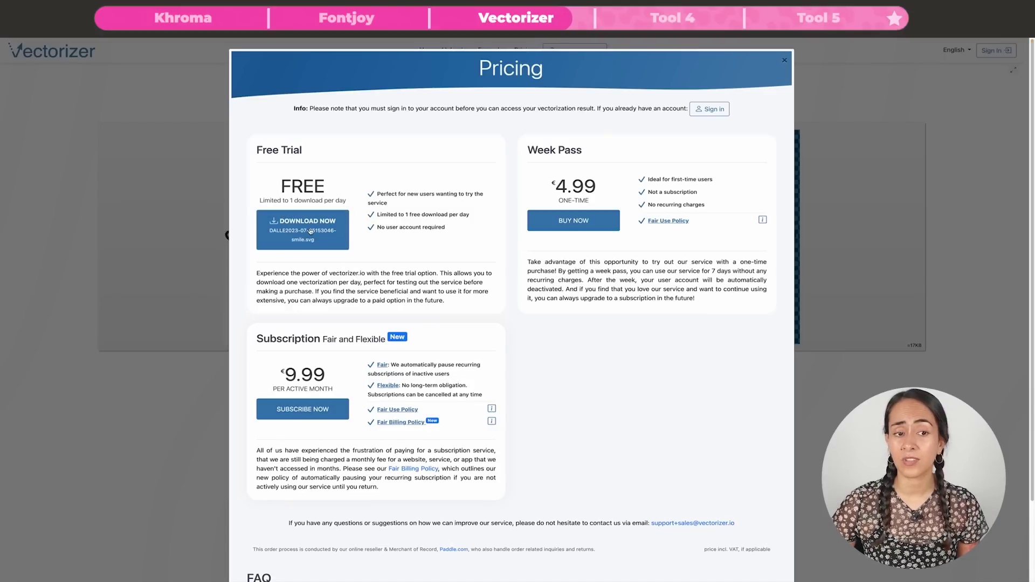
{"action": "left_click", "coordinate": [311, 231]}
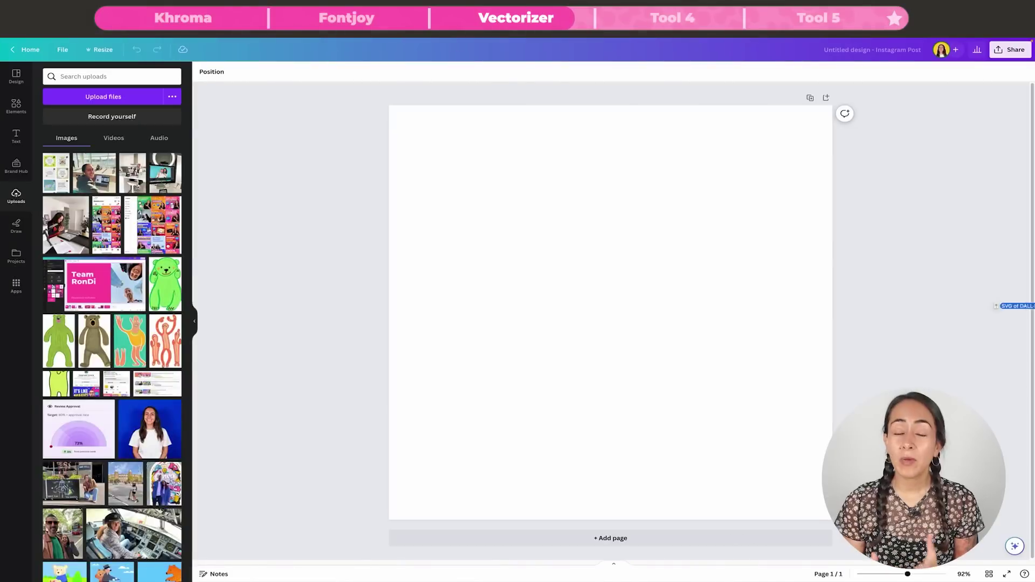
Switch to Canva, add the downloaded flower SVG to the blank Instagram post, and recolor its petals yellow and its stem purple
{"action": "left_click_drag", "start_coordinate": [1017, 305], "coordinate": [624, 273]}
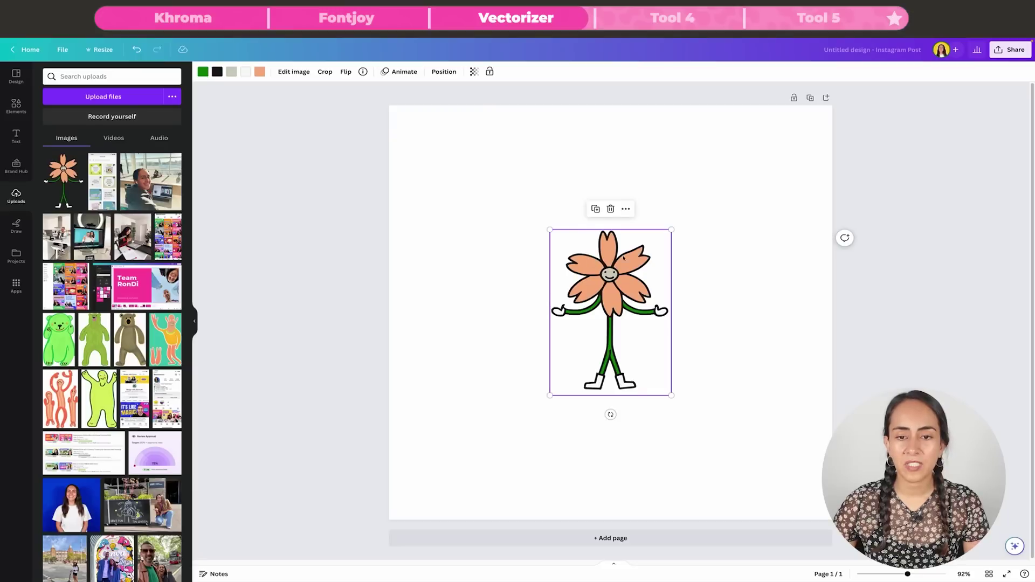
{"action": "left_click", "coordinate": [261, 72]}
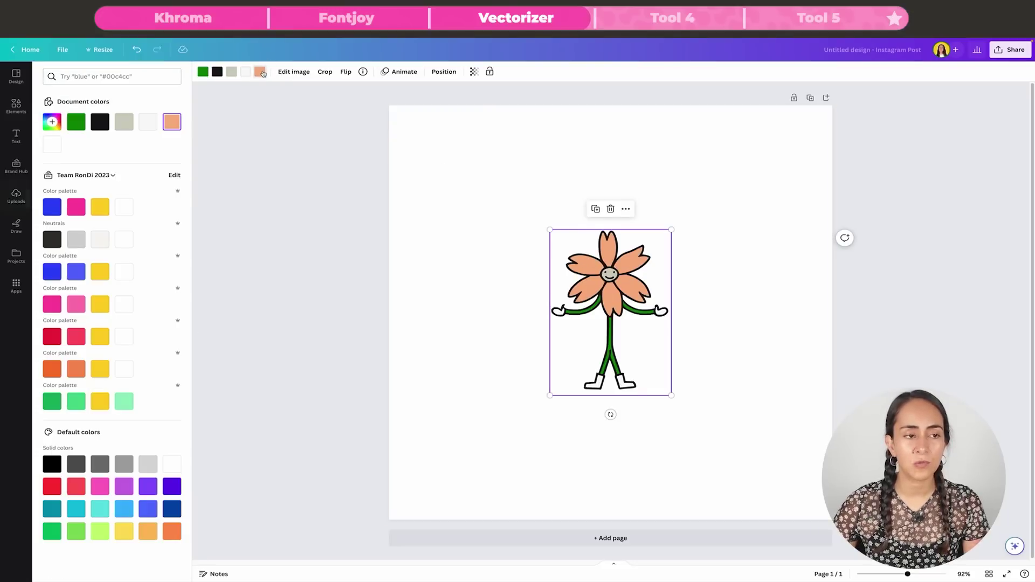
{"action": "left_click", "coordinate": [101, 210]}
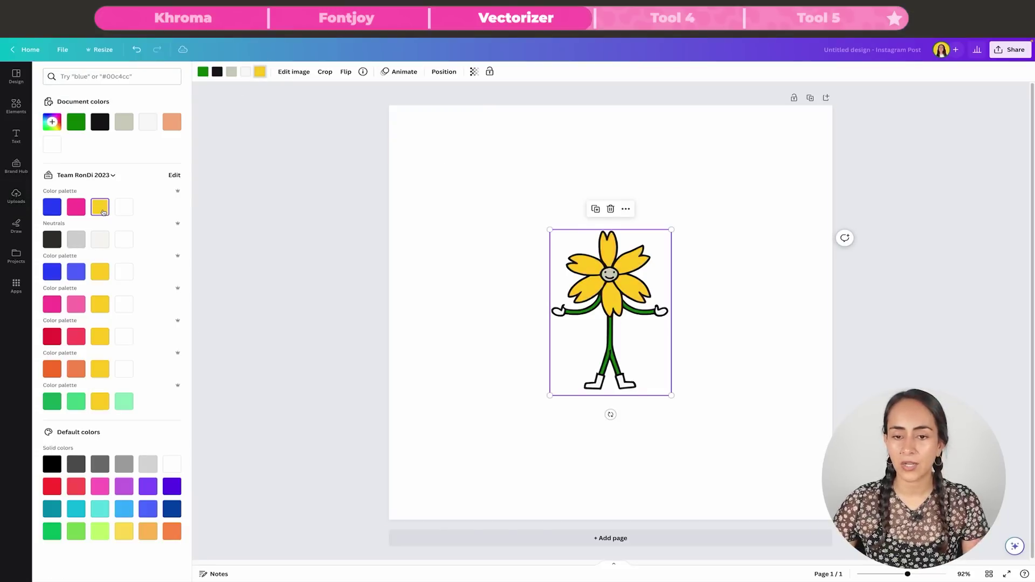
{"action": "left_click", "coordinate": [203, 71]}
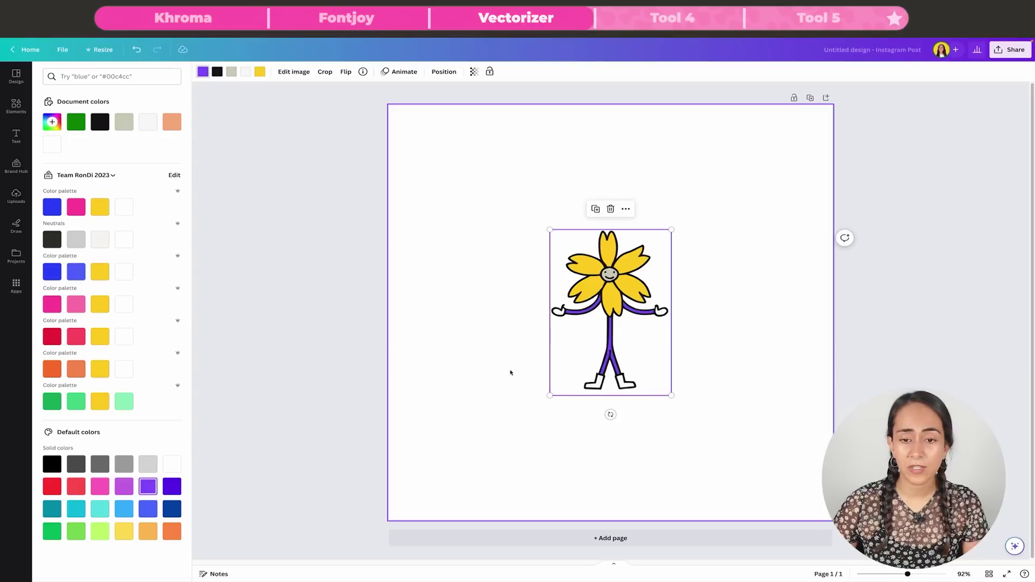
Enlarge the flower character to fill most of the page height and recolor its gray face with the orange brand color
{"action": "left_click_drag", "start_coordinate": [672, 229], "coordinate": [755, 157]}
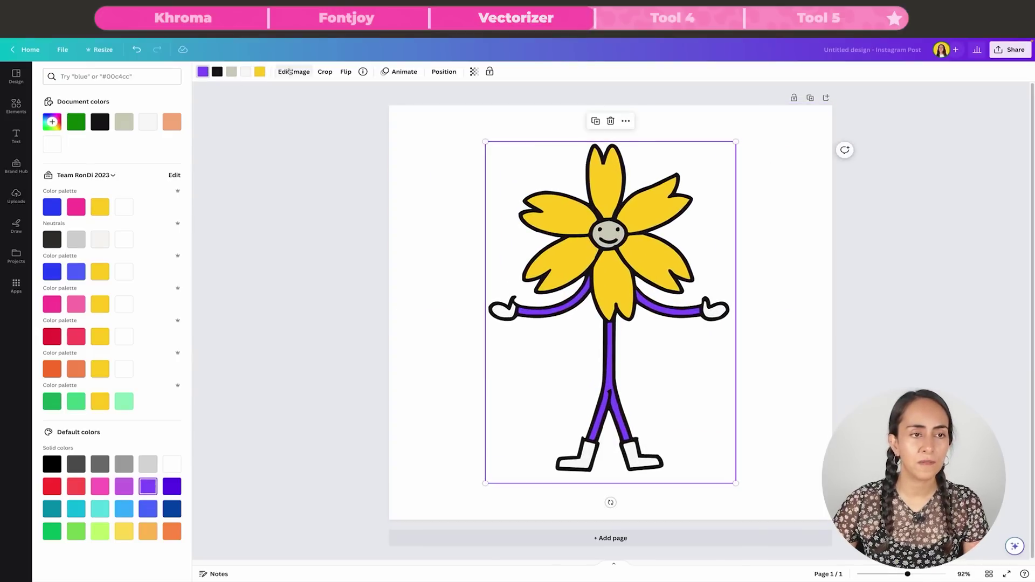
{"action": "left_click", "coordinate": [231, 71]}
{"action": "left_click", "coordinate": [55, 373]}
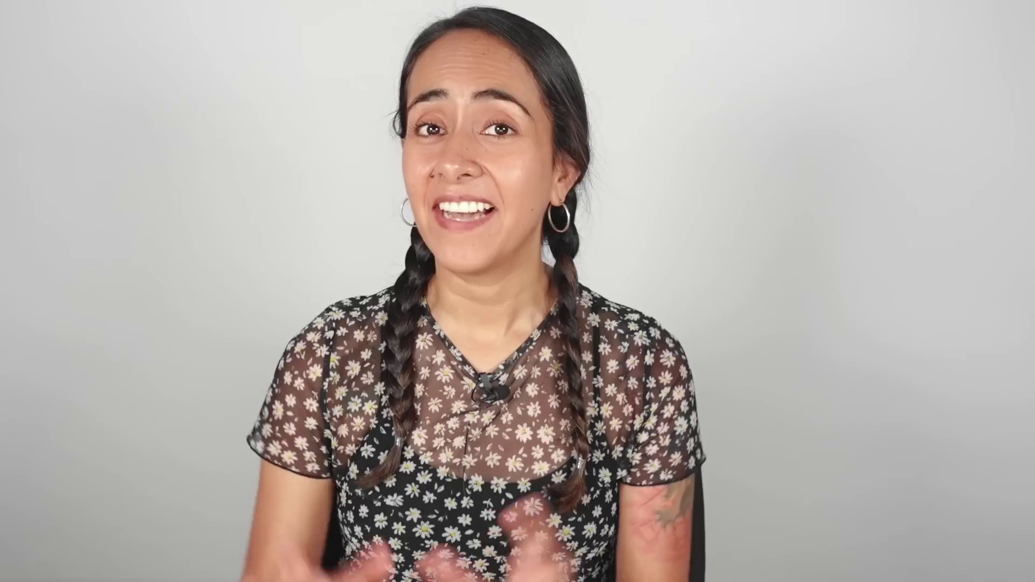
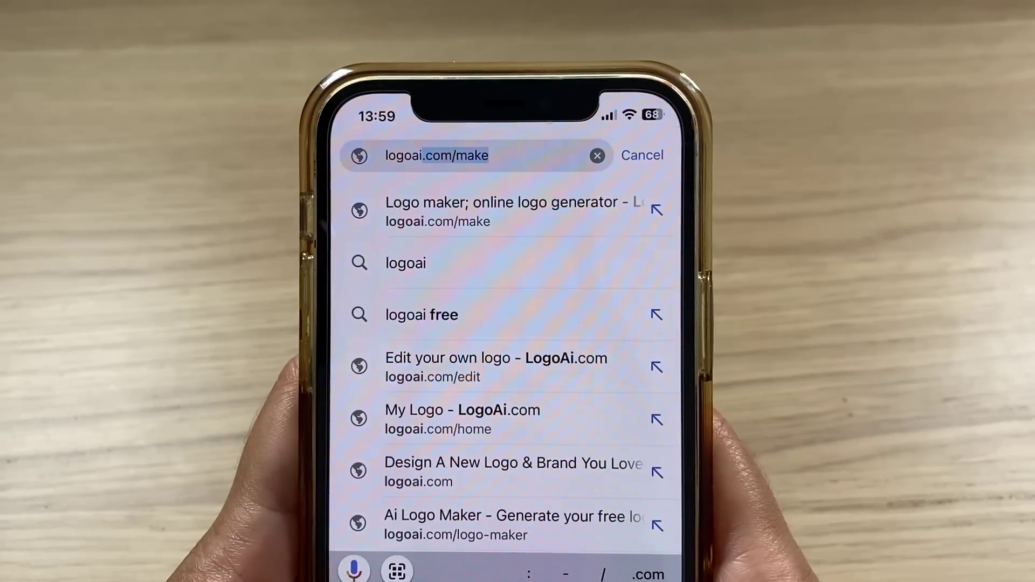
Open the website logoai.com in the phone's browser
{"action": "type", "text": ".com"}
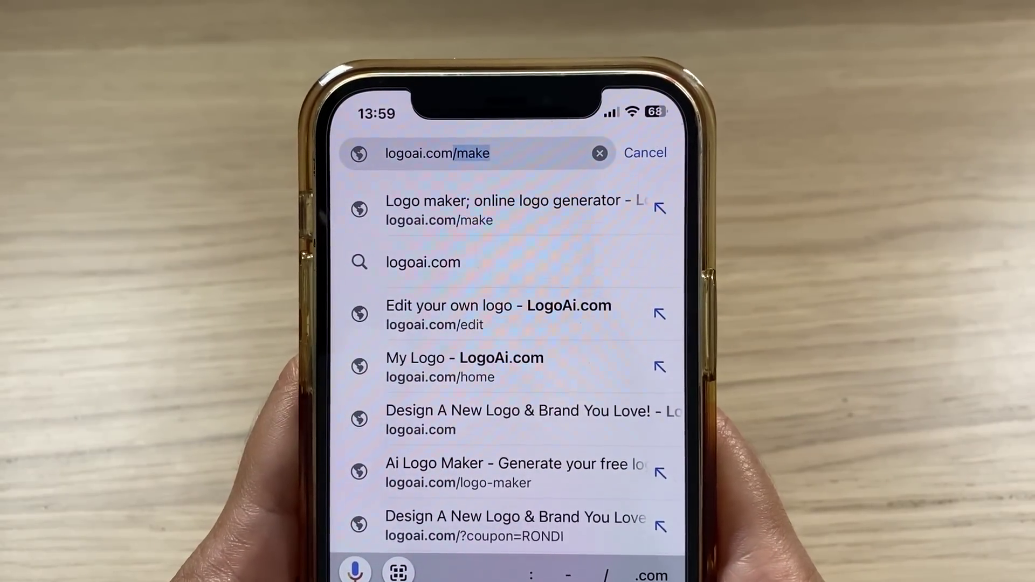
{"action": "key", "text": "BackSpace"}
{"action": "key", "text": "Return"}
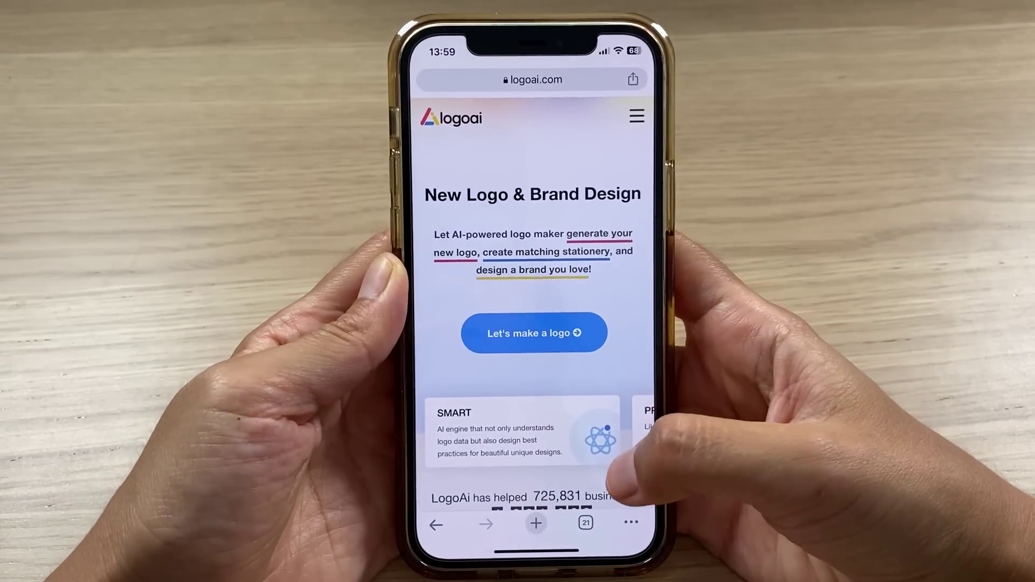
Look through the LogoAI home page, including the sample logos, brand design features and footer section
{"action": "scroll", "coordinate": [534, 324], "scroll_direction": "down", "scroll_amount": 5}
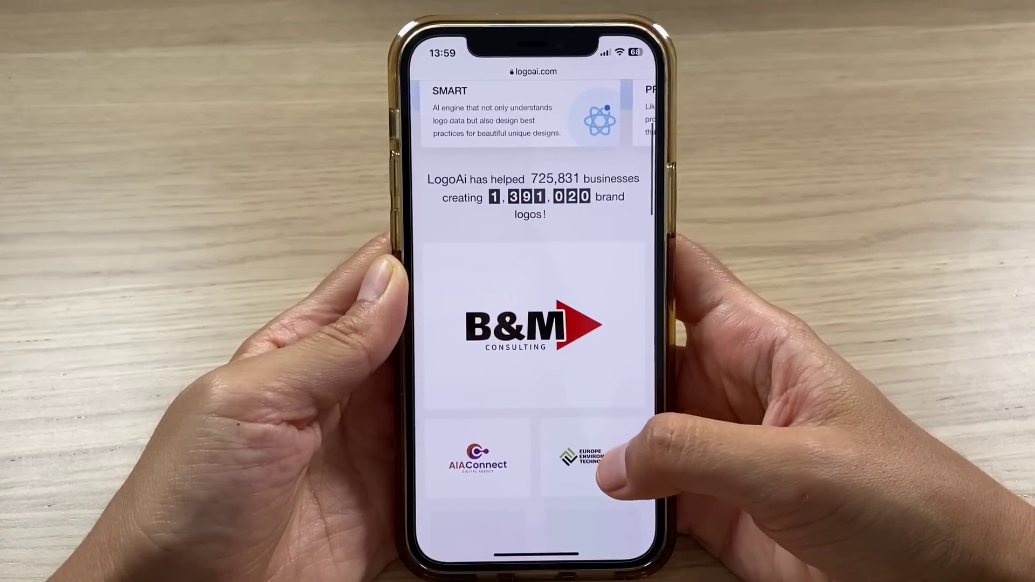
{"action": "scroll", "coordinate": [599, 410], "scroll_direction": "down", "scroll_amount": 5}
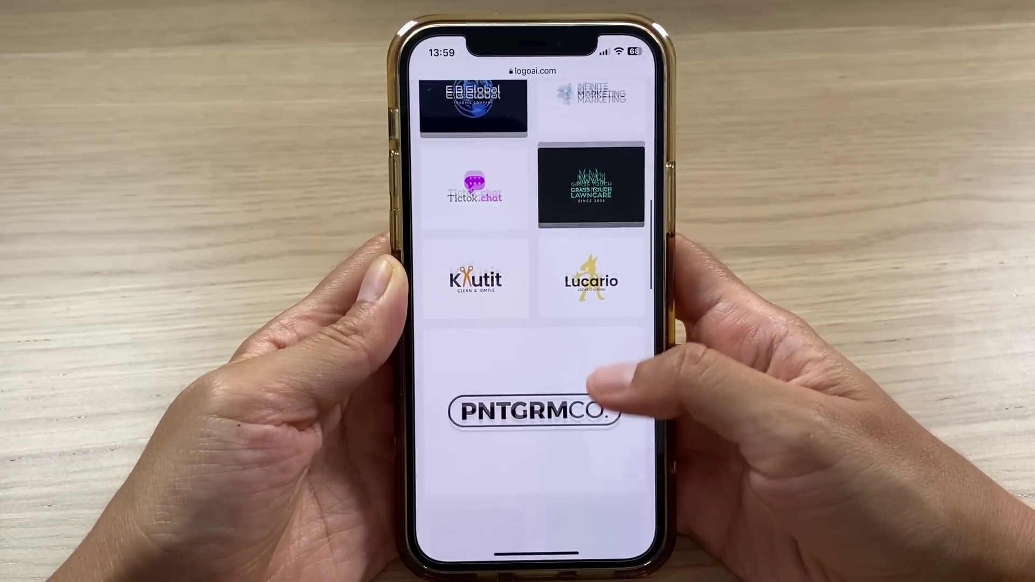
{"action": "scroll", "coordinate": [534, 324], "scroll_direction": "down", "scroll_amount": 5}
{"action": "scroll", "coordinate": [534, 323], "scroll_direction": "down", "scroll_amount": 4}
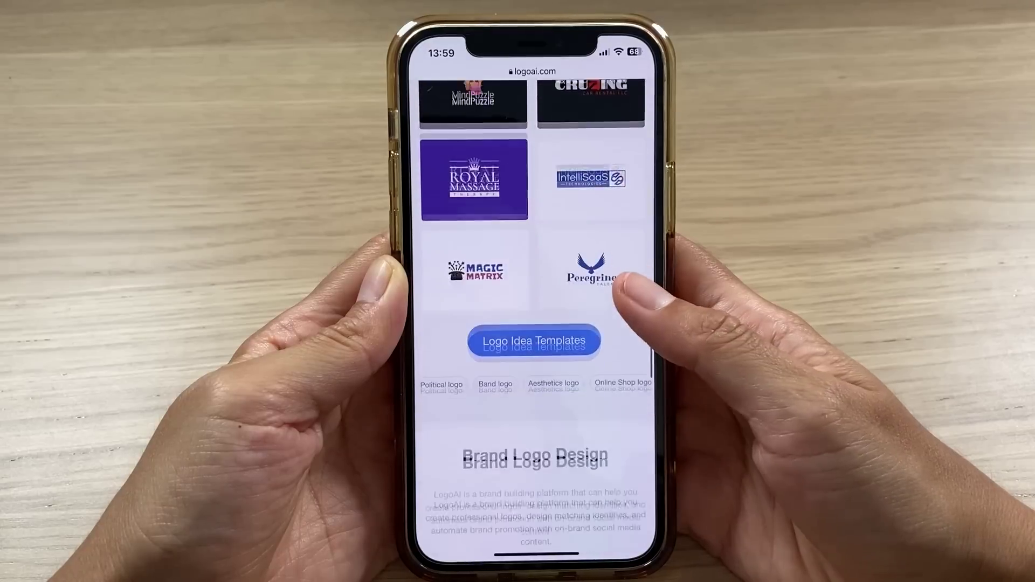
{"action": "scroll", "coordinate": [594, 324], "scroll_direction": "down", "scroll_amount": 10}
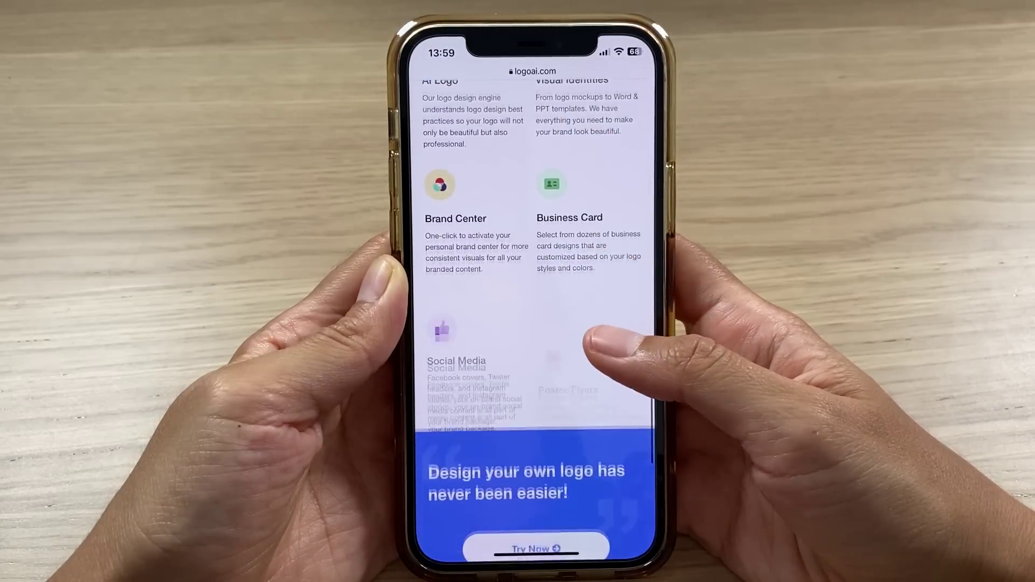
{"action": "scroll", "coordinate": [599, 334], "scroll_direction": "down", "scroll_amount": 5}
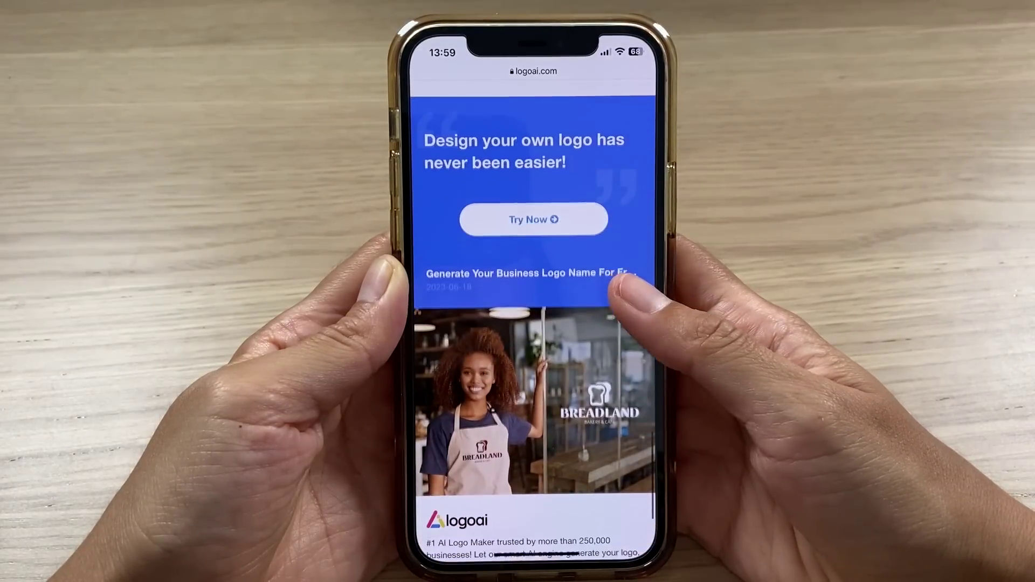
{"action": "scroll", "coordinate": [620, 302], "scroll_direction": "down", "scroll_amount": 3}
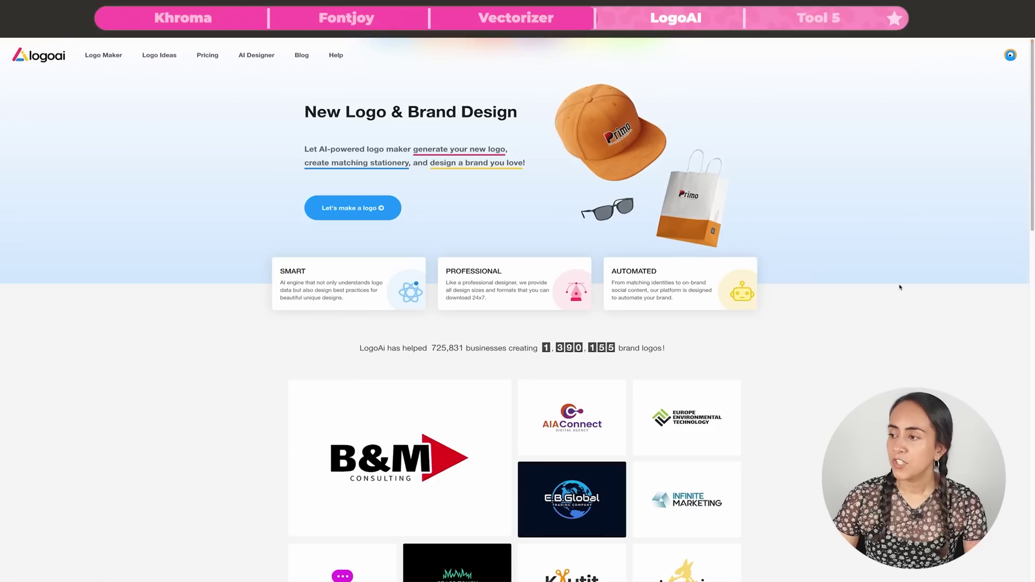
Start a new logo in the logo maker and enter Team RonDi as its name without a slogan
{"action": "left_click", "coordinate": [350, 213]}
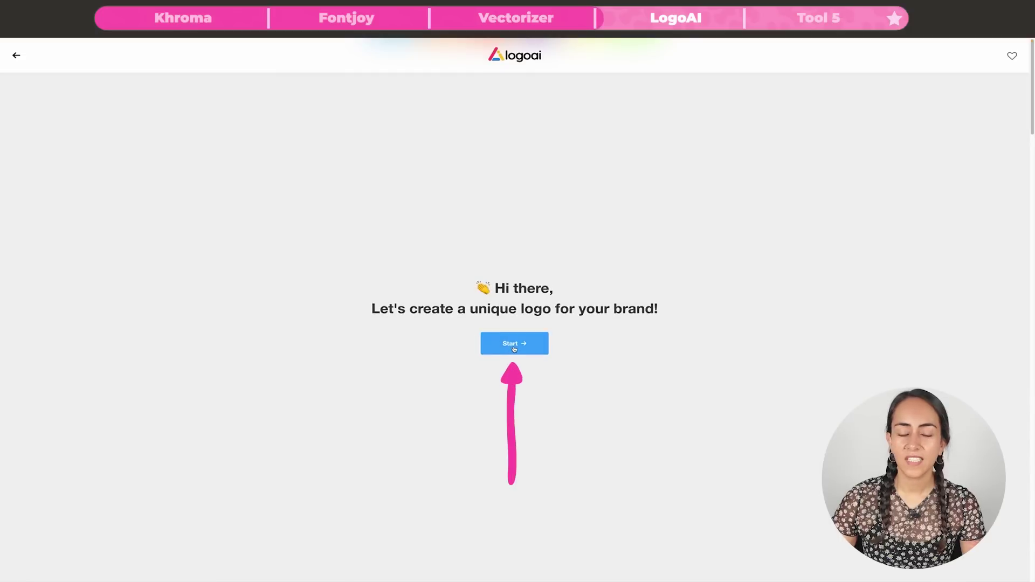
{"action": "left_click", "coordinate": [514, 349]}
{"action": "type", "text": "T"}
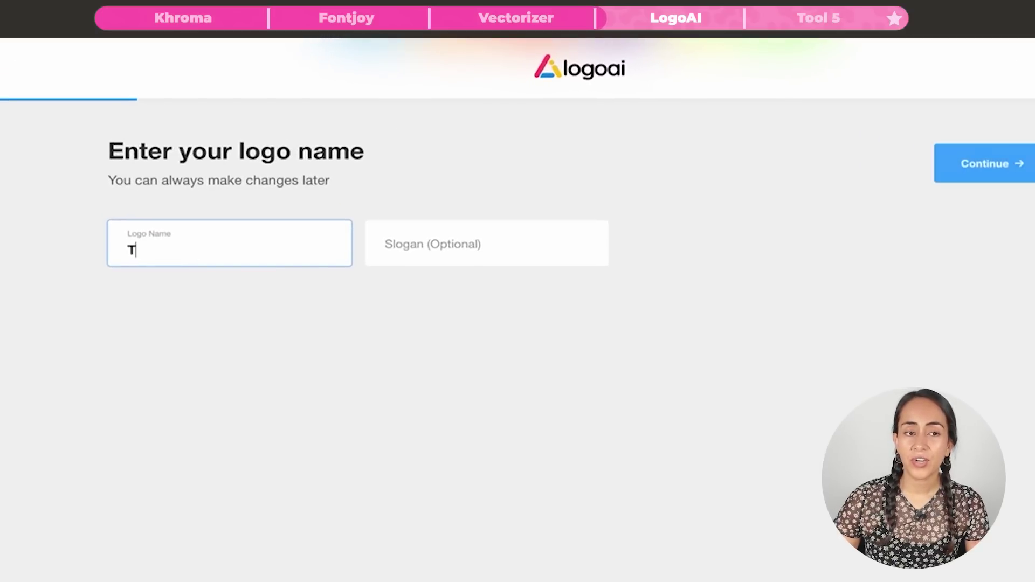
{"action": "type", "text": "eam RonDi"}
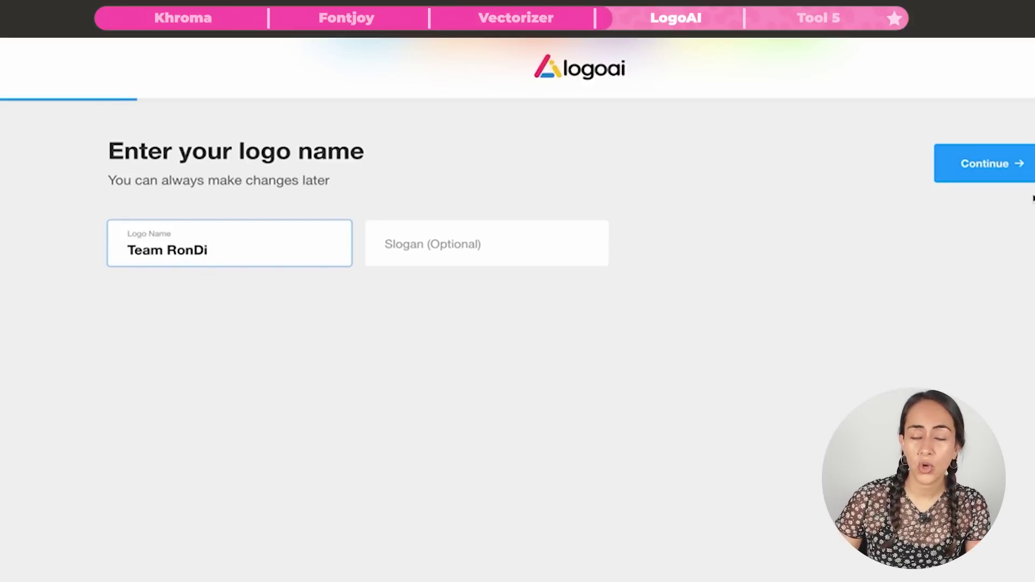
{"action": "left_click", "coordinate": [984, 164]}
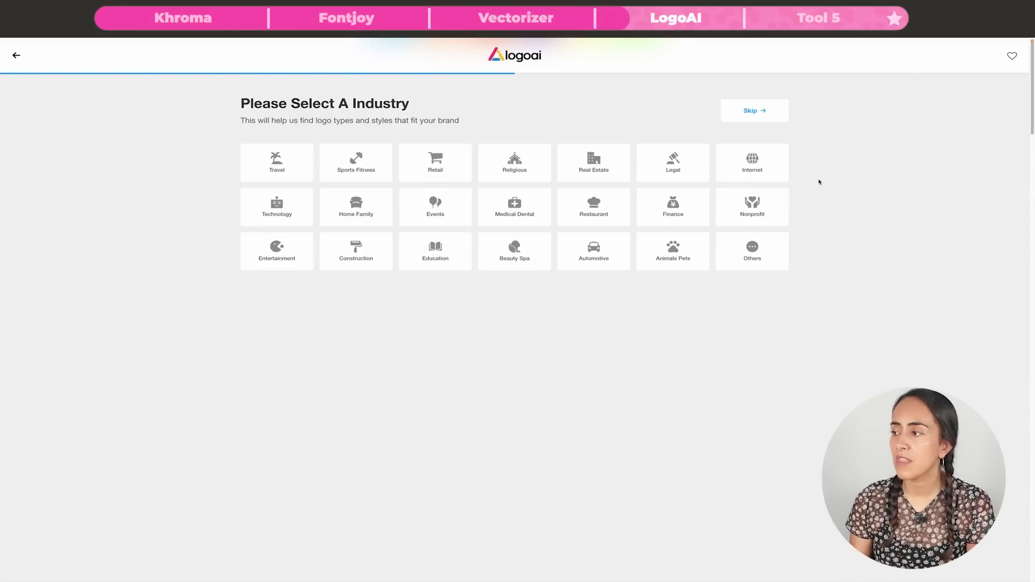
Generate logo proposals for the Education industry with the Contrast color scheme and the Modern font style
{"action": "left_click", "coordinate": [437, 249]}
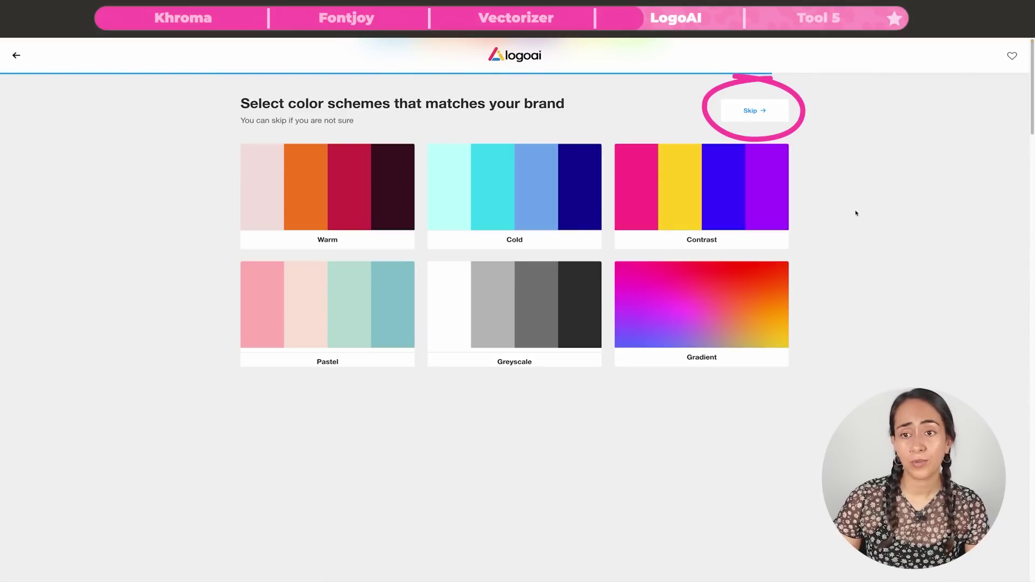
{"action": "left_click", "coordinate": [785, 202]}
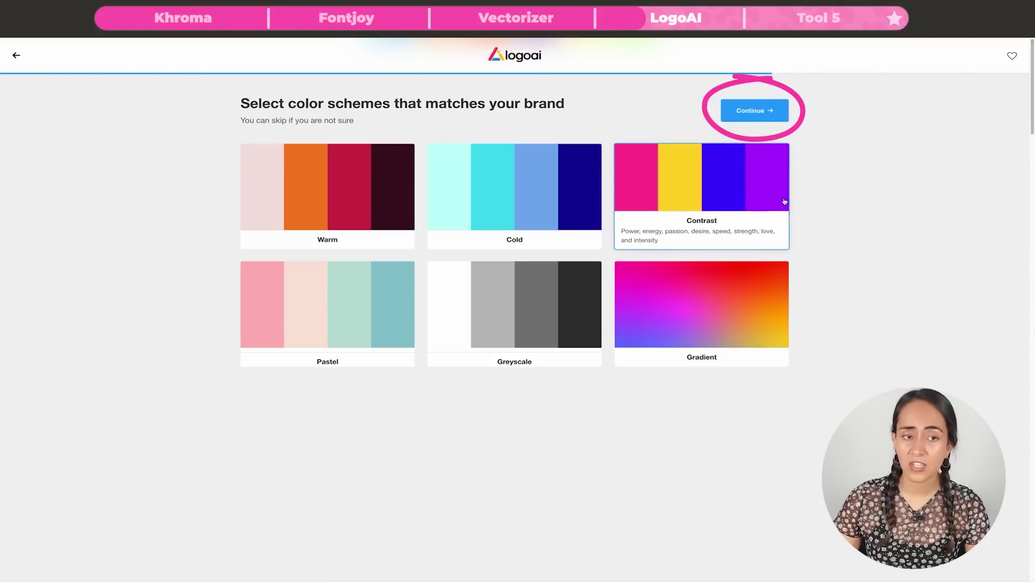
{"action": "left_click", "coordinate": [753, 114]}
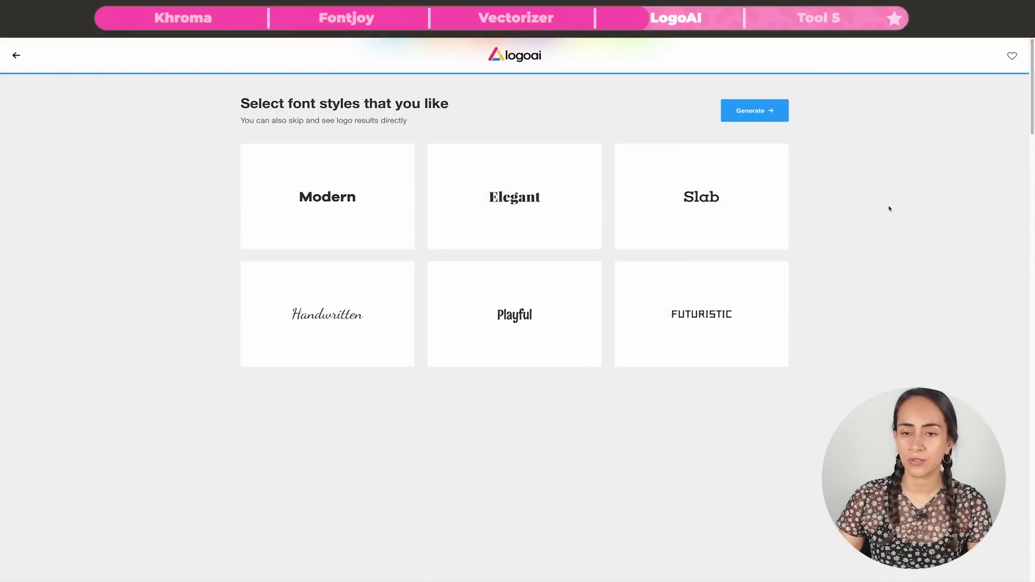
{"action": "left_click", "coordinate": [334, 216]}
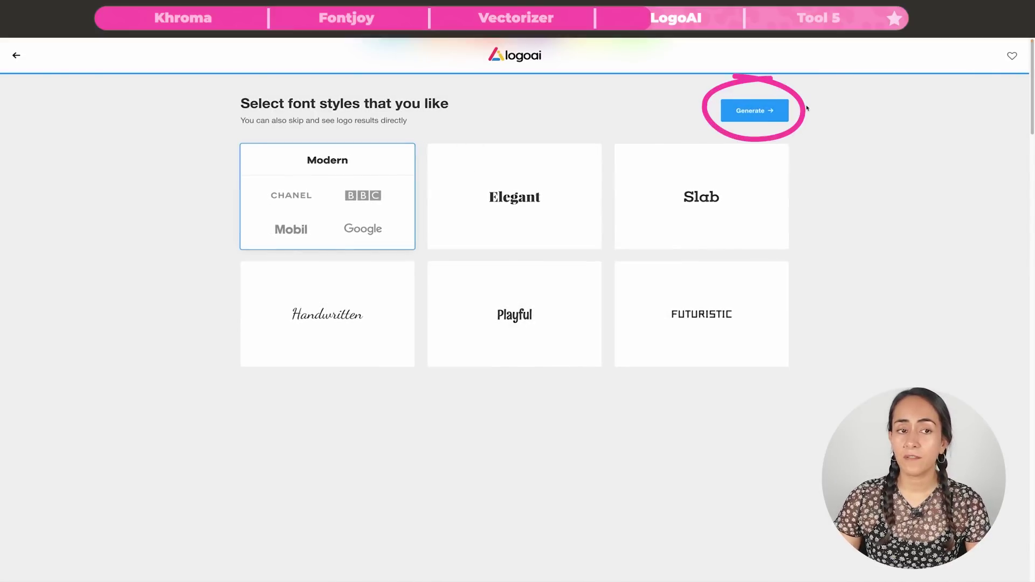
{"action": "left_click", "coordinate": [756, 112]}
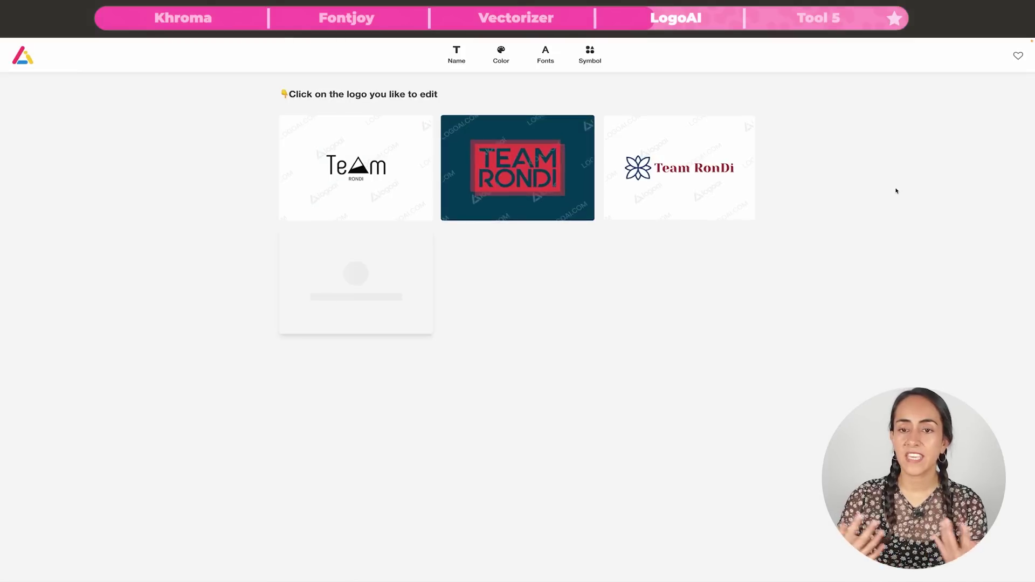
Browse the generated logos and open the purple TEAM/RONDI design for editing
{"action": "scroll", "coordinate": [896, 190], "scroll_direction": "down", "scroll_amount": 3}
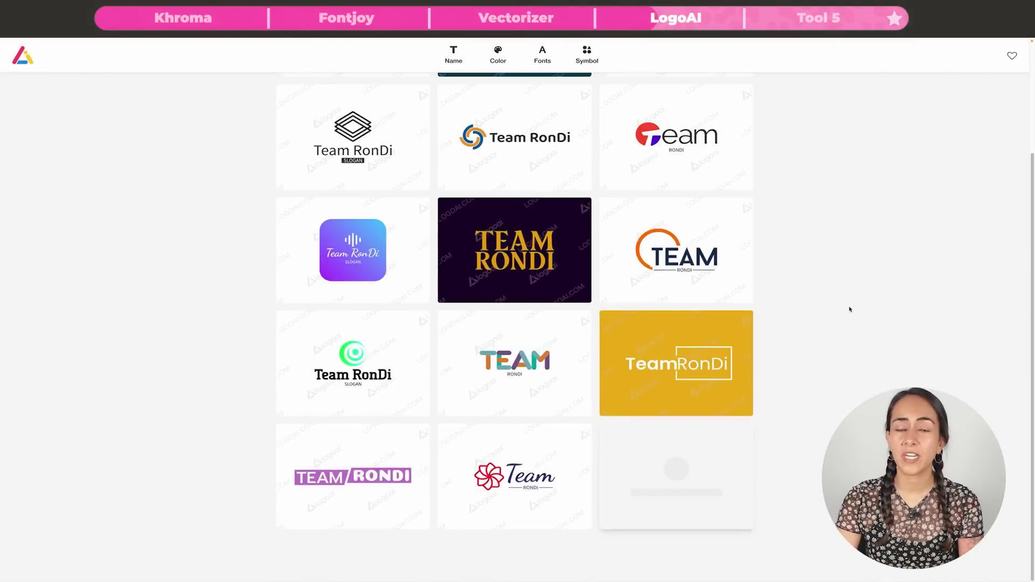
{"action": "scroll", "coordinate": [850, 309], "scroll_direction": "down", "scroll_amount": 2}
{"action": "scroll", "coordinate": [850, 309], "scroll_direction": "down", "scroll_amount": 4}
{"action": "mouse_move", "coordinate": [308, 162]}
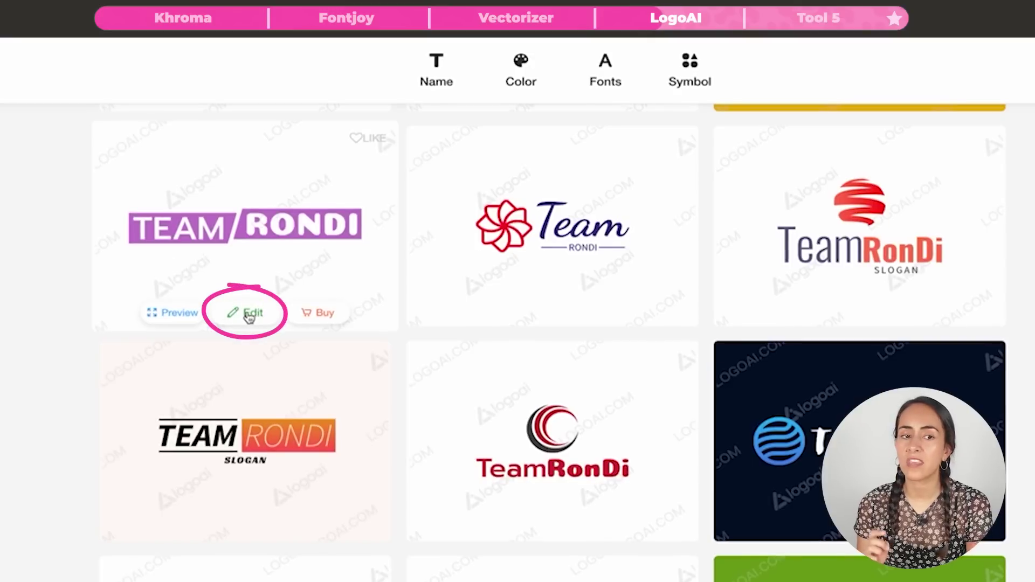
{"action": "left_click", "coordinate": [255, 316]}
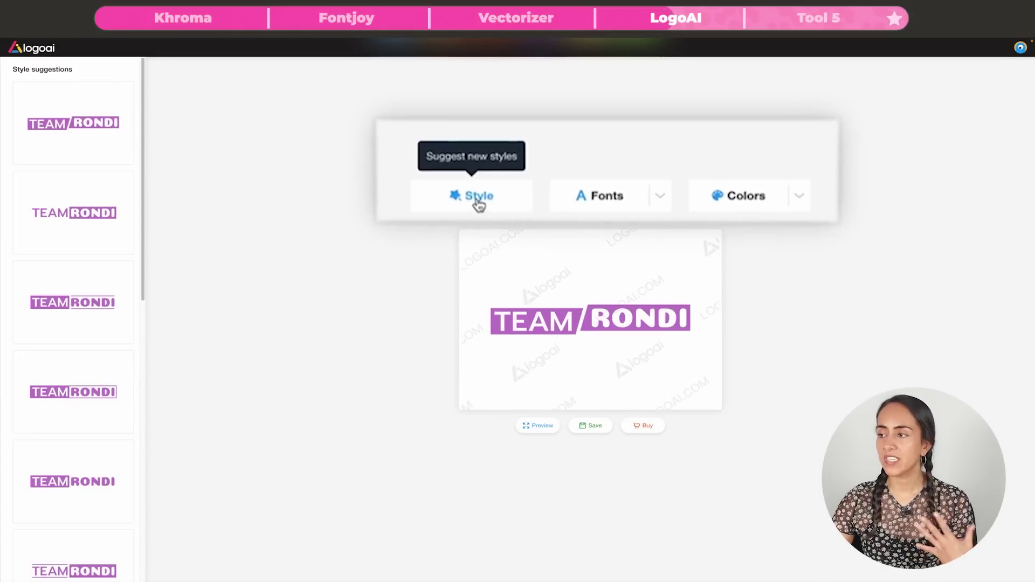
Go through the style, font and color suggestions and apply a new font and the yellow-and-green color version to the logo
{"action": "left_click", "coordinate": [526, 212]}
{"action": "left_click", "coordinate": [607, 203]}
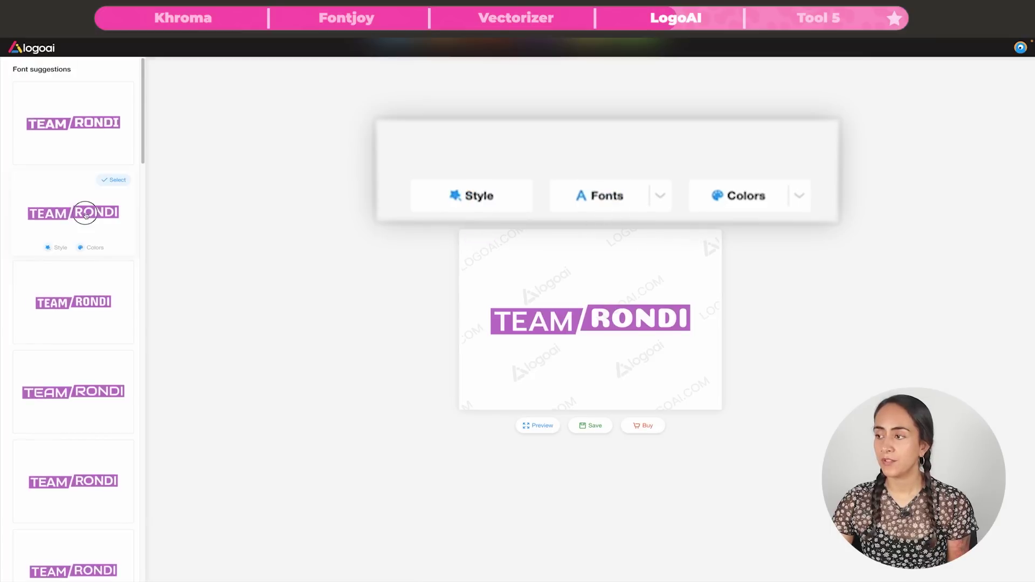
{"action": "left_click", "coordinate": [765, 204]}
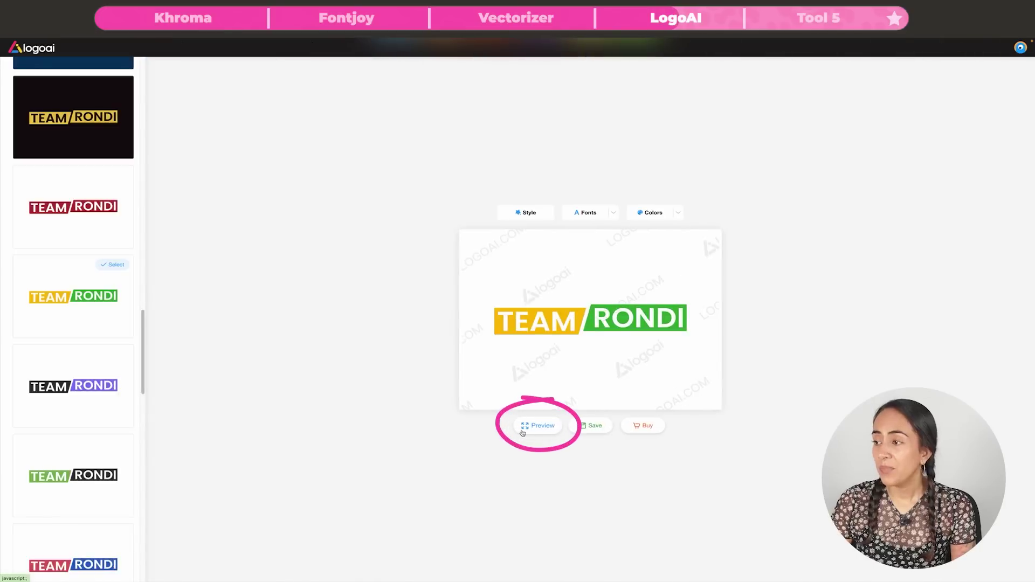
Preview the yellow-and-green logo full screen, look through its mockups and return to the editor
{"action": "left_click", "coordinate": [526, 426]}
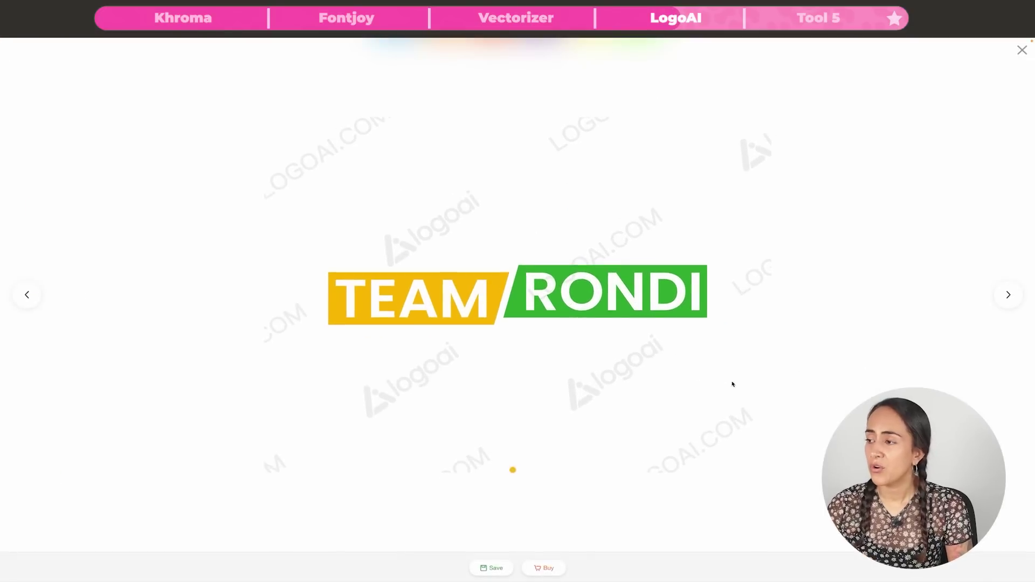
{"action": "left_click", "coordinate": [1007, 296]}
{"action": "left_click", "coordinate": [1008, 295]}
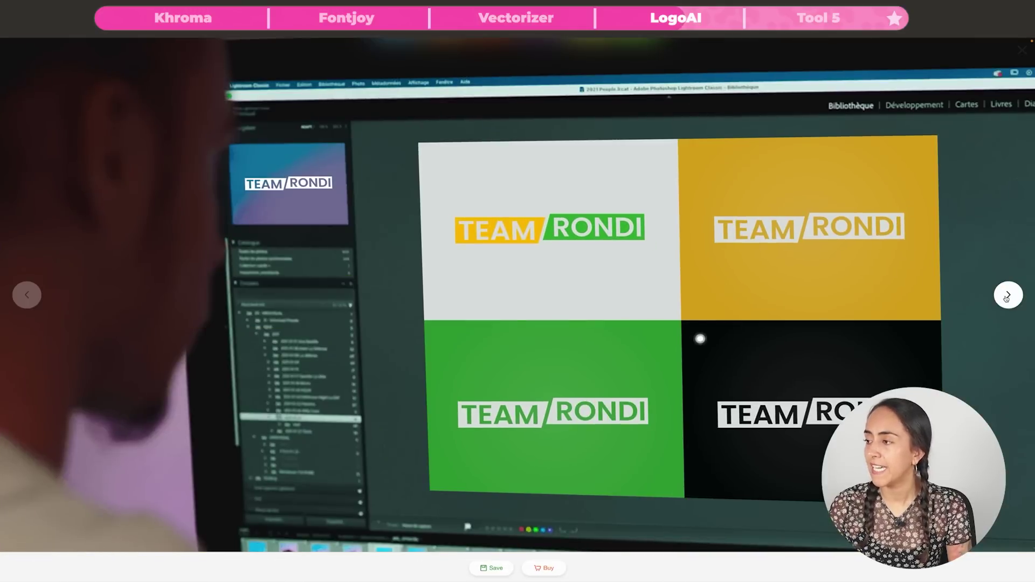
{"action": "left_click", "coordinate": [1007, 296]}
{"action": "left_click", "coordinate": [1007, 295]}
{"action": "left_click", "coordinate": [1007, 296]}
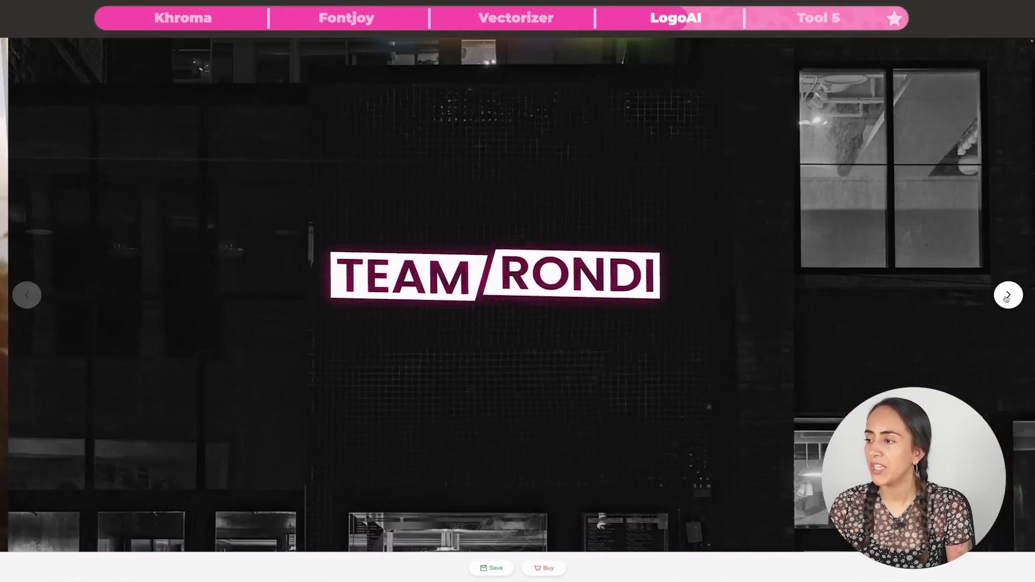
{"action": "left_click", "coordinate": [1008, 295]}
{"action": "left_click", "coordinate": [1007, 296]}
{"action": "left_click", "coordinate": [1008, 295]}
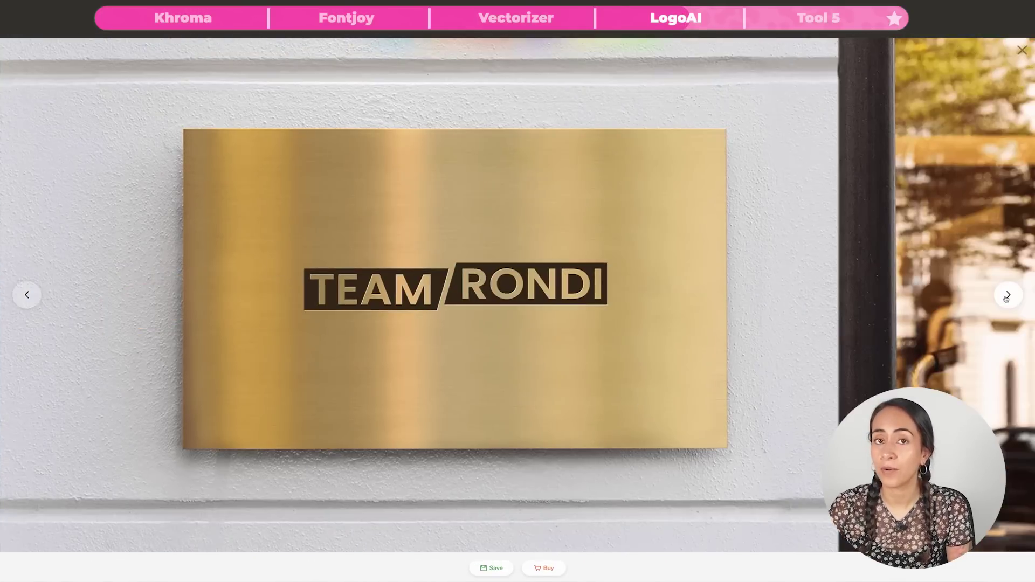
{"action": "left_click", "coordinate": [1008, 295]}
{"action": "left_click", "coordinate": [1007, 296]}
{"action": "left_click", "coordinate": [1021, 53]}
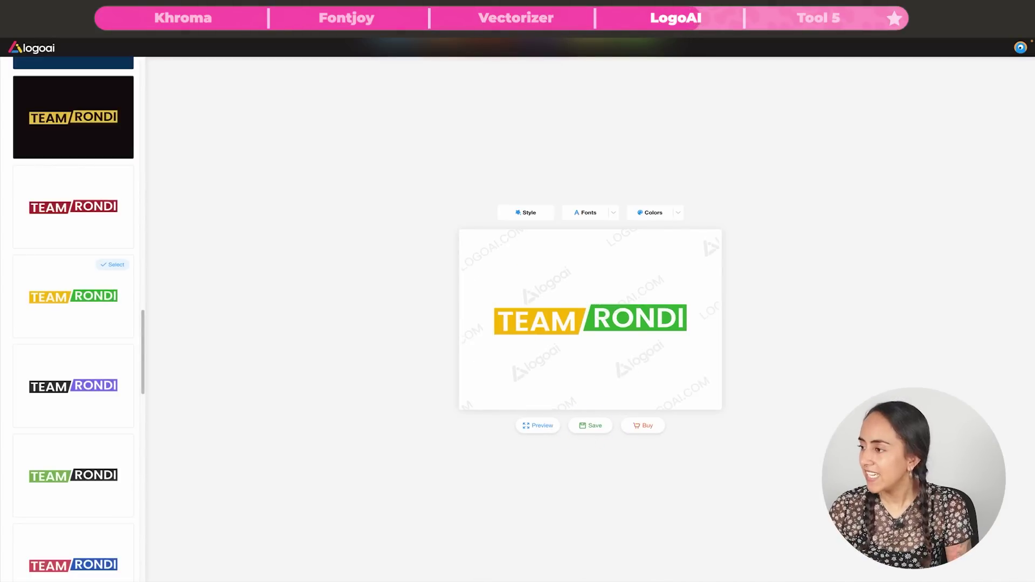
Open the logo's purchase options and compare the Basic, Pro and Brand plans by selecting each one
{"action": "left_click", "coordinate": [647, 432]}
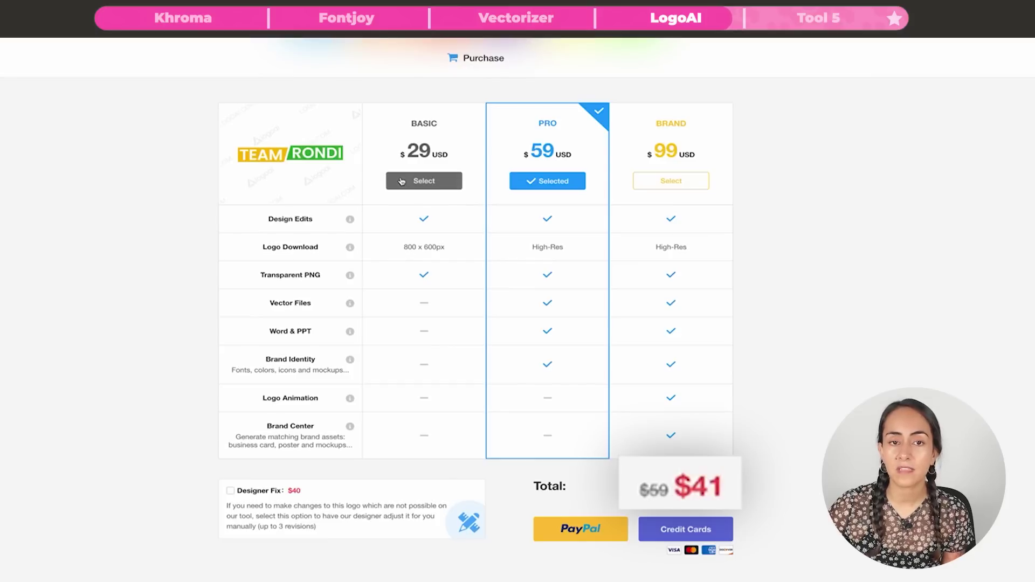
{"action": "left_click", "coordinate": [444, 178]}
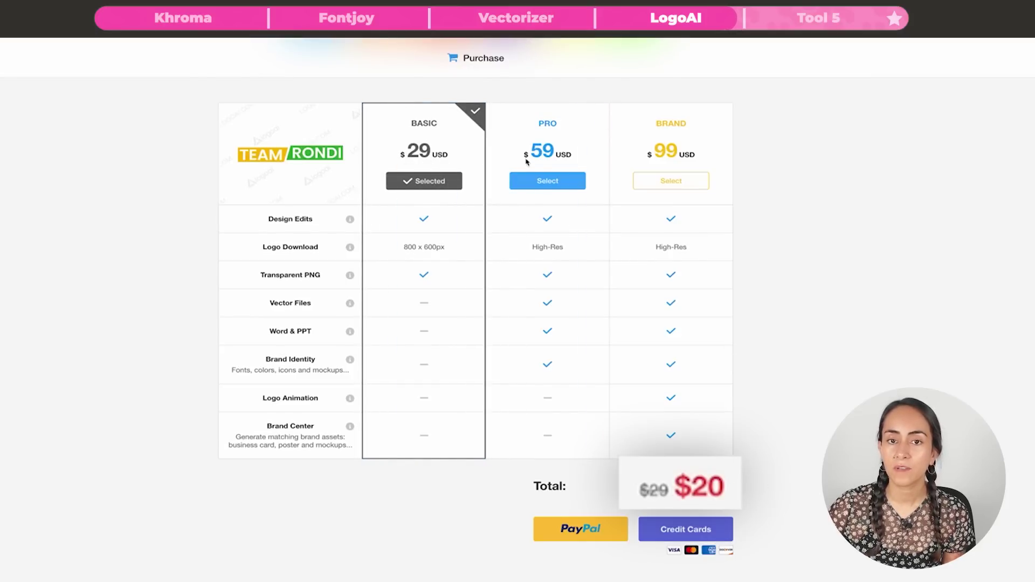
{"action": "left_click", "coordinate": [564, 181]}
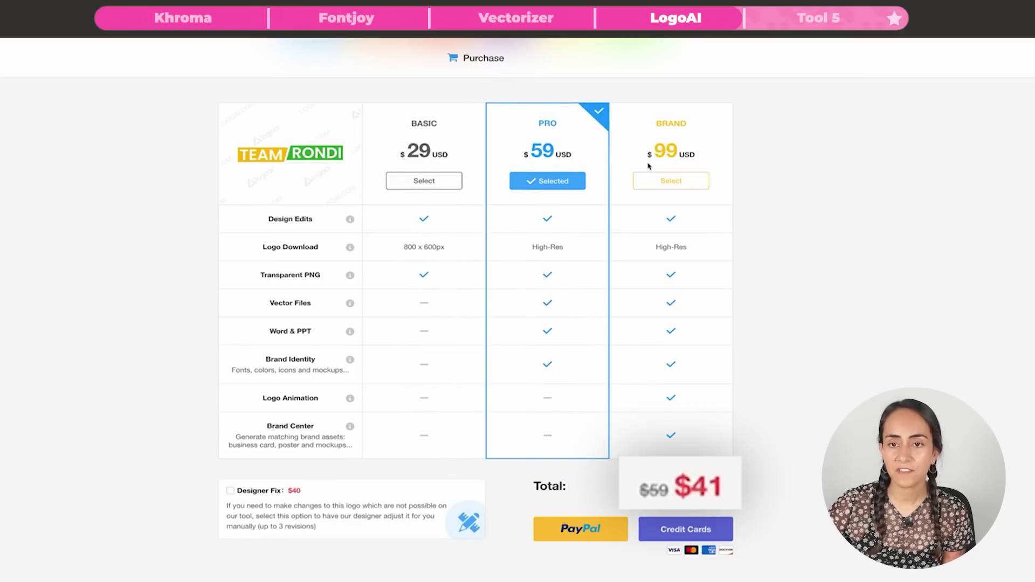
{"action": "left_click", "coordinate": [663, 181]}
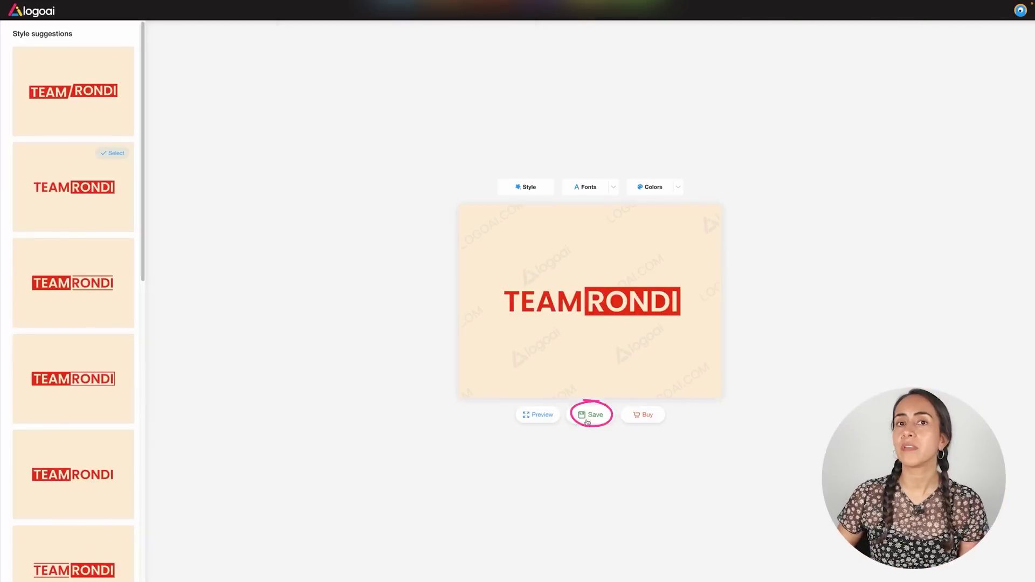
Open the account menu to check where the saved logos can be found
{"action": "left_click", "coordinate": [1020, 11]}
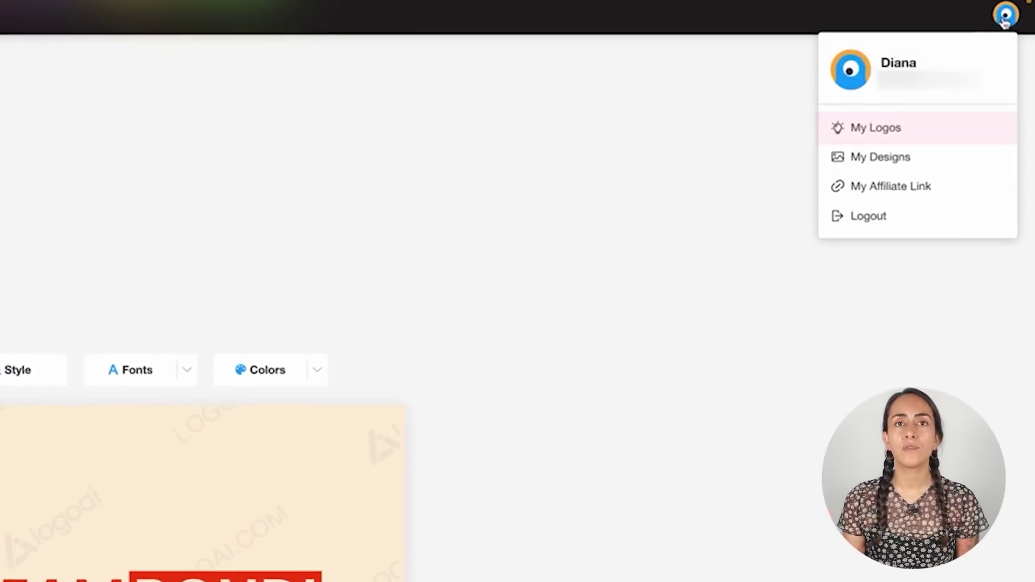
{"action": "left_click", "coordinate": [971, 71]}
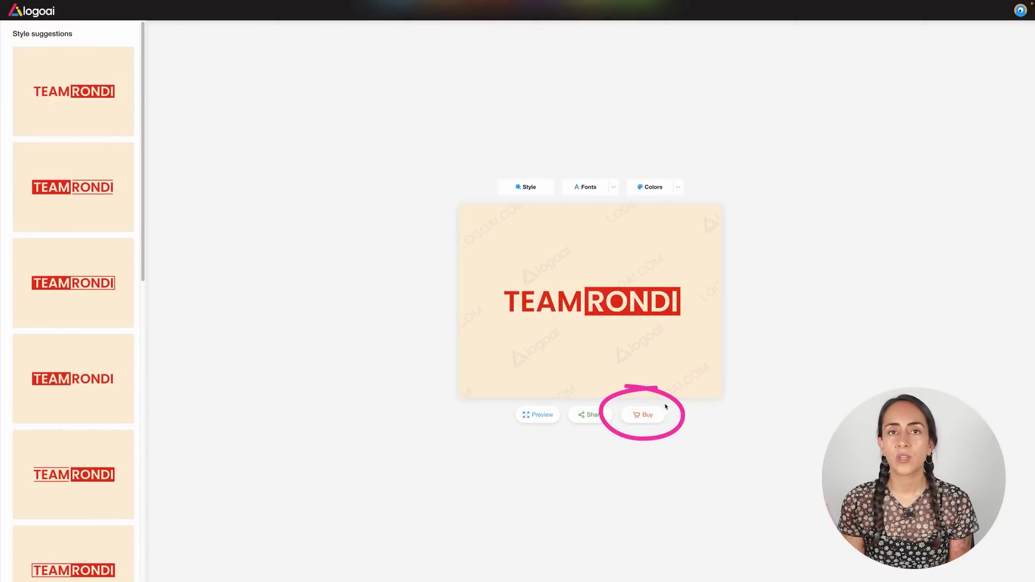
Open the purchase options for the red-on-cream logo and add the Designer Fix service
{"action": "left_click", "coordinate": [645, 417]}
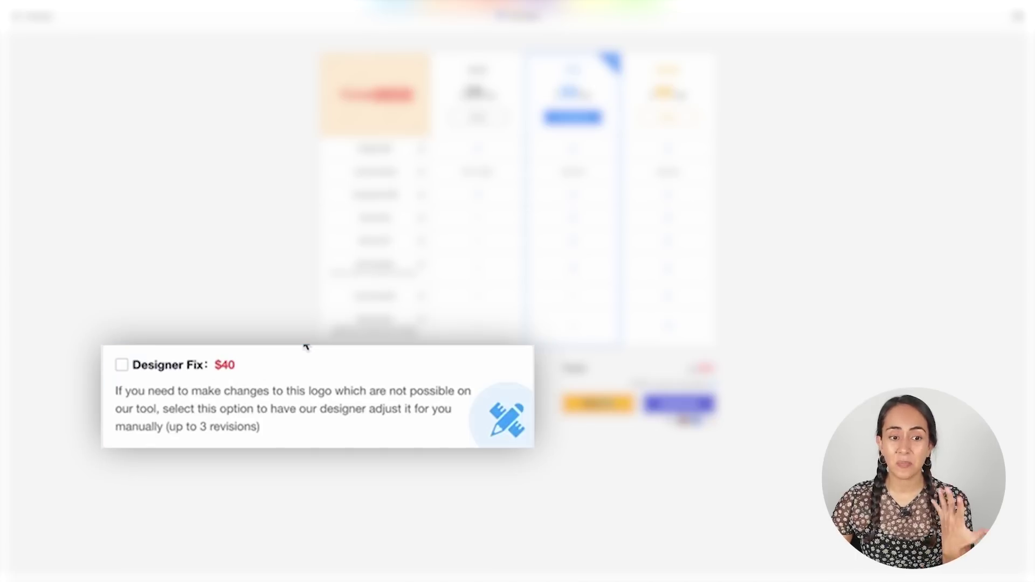
{"action": "left_click", "coordinate": [122, 366]}
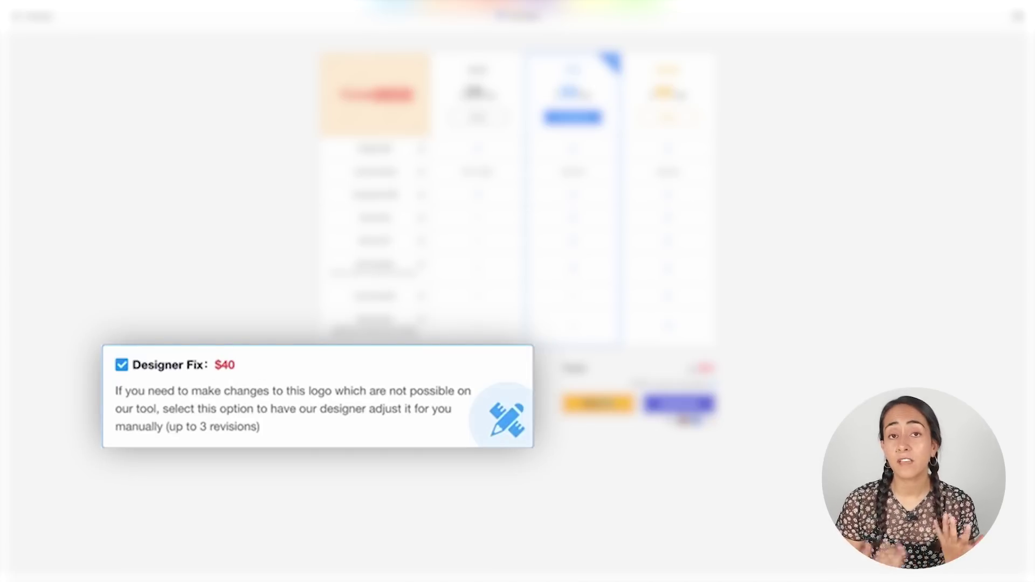